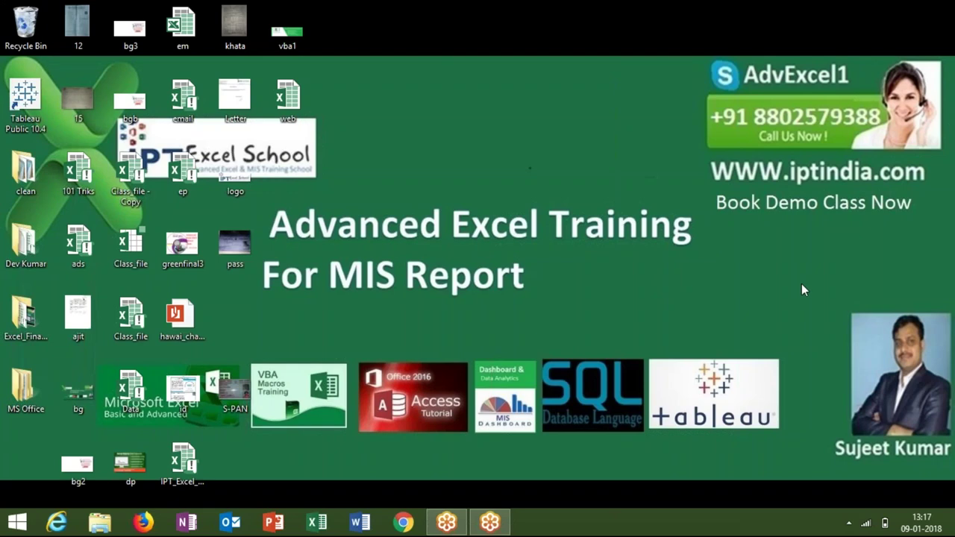
# - Switch from the desktop to the Windows 8.1 Start screen with its live tiles
pyautogui.press('super')
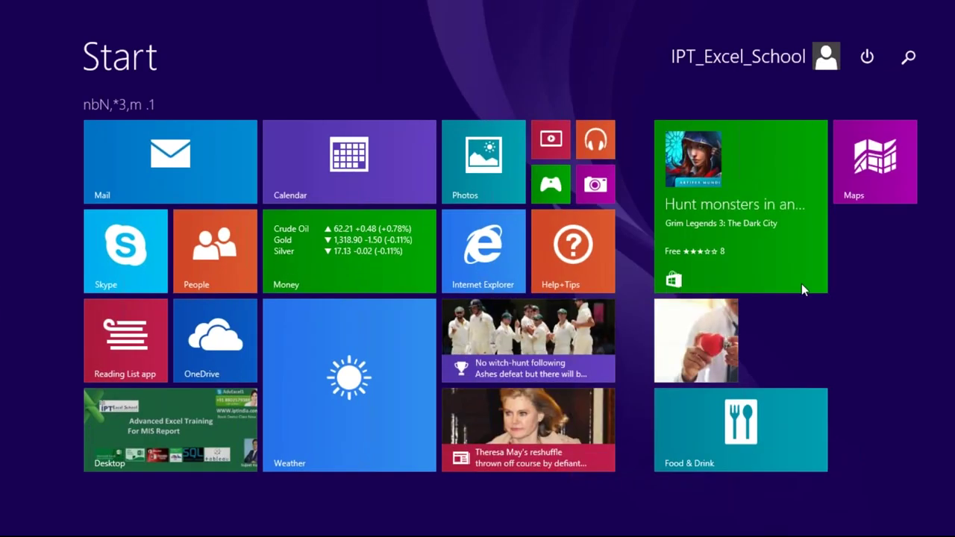
# - Search the Start screen for 2016 and launch Word 2016 from the results
pyautogui.write('2016')
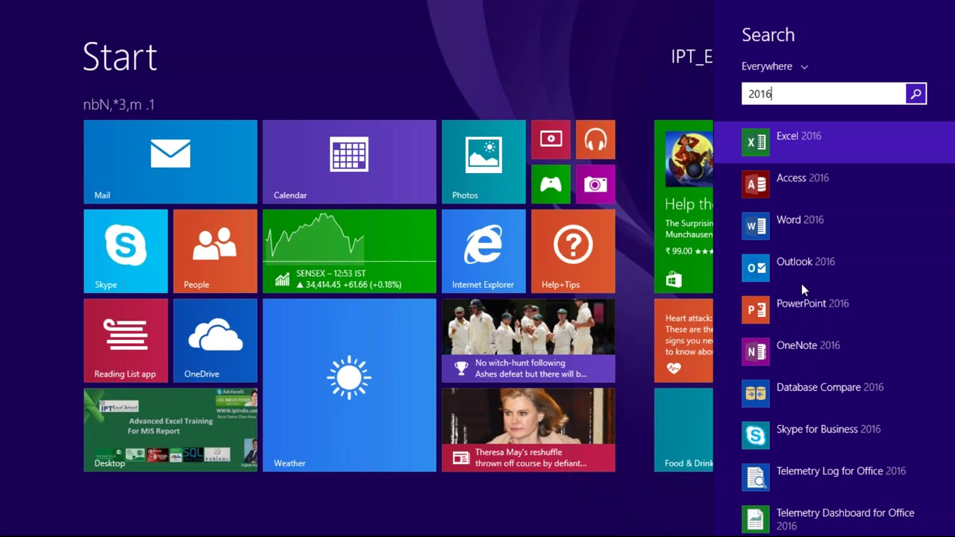
pyautogui.press('Down')
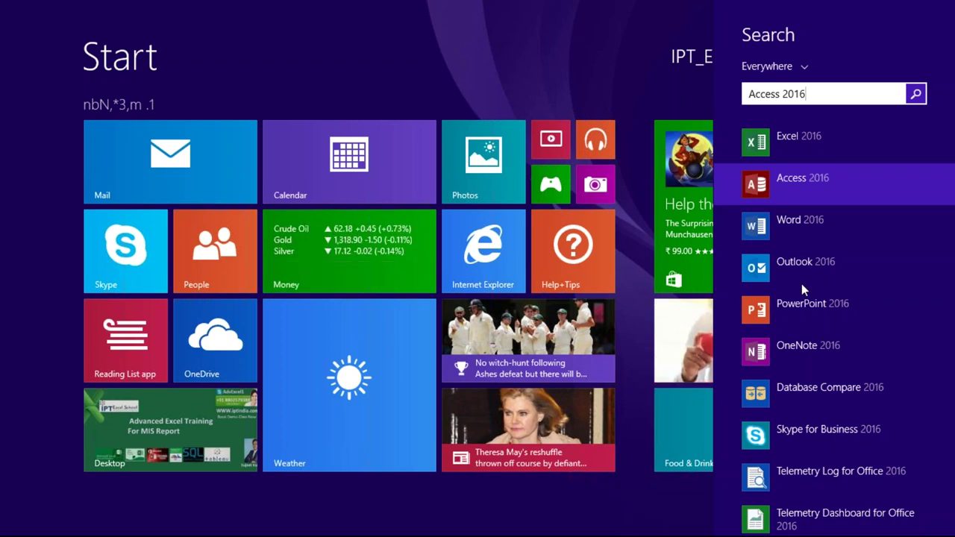
pyautogui.click(782, 183)
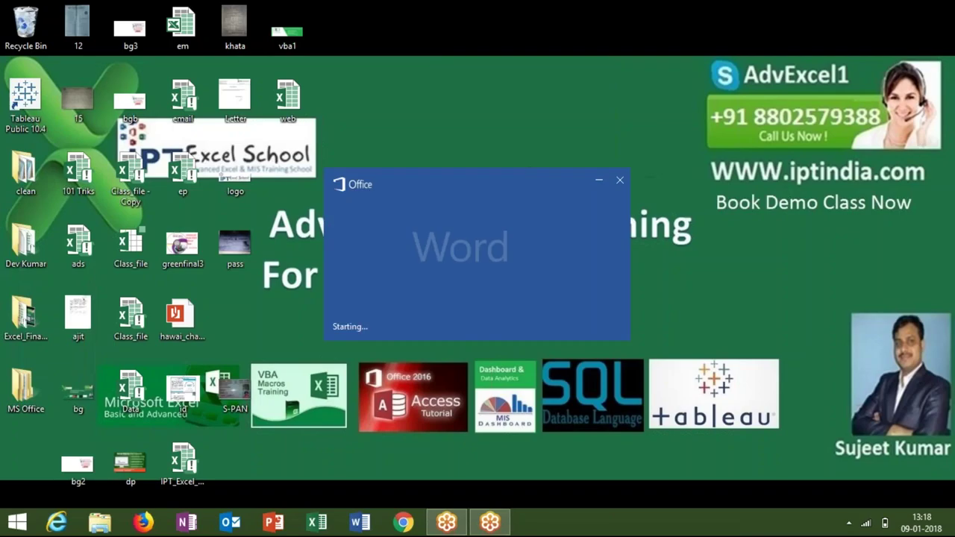
# - Return to the Start screen, search 2016 again, and launch the Office app from the results
pyautogui.press('super')
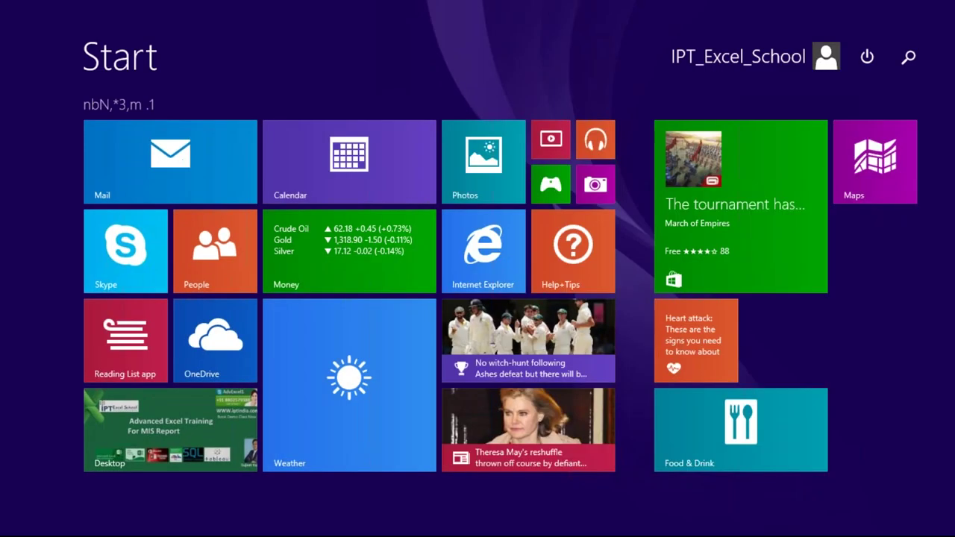
pyautogui.write('2016')
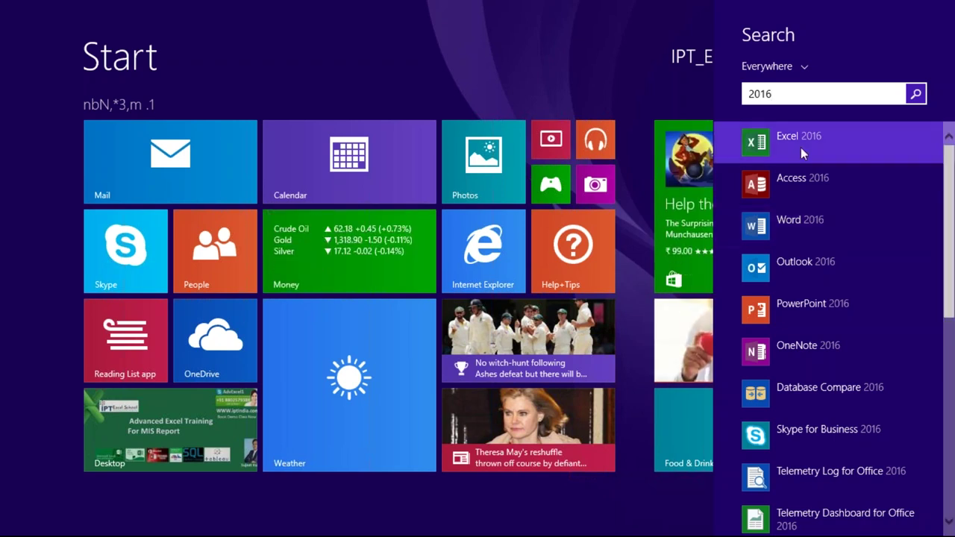
pyautogui.click(831, 244)
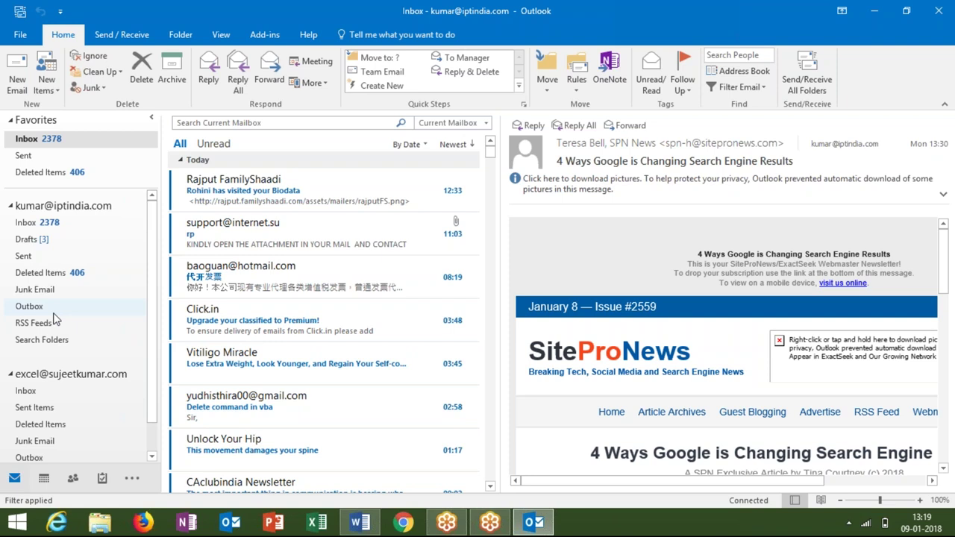
# - Open Outlook's empty Outbox folder, then switch between Outlook and the Start screen's 2016 search
pyautogui.click(54, 314)
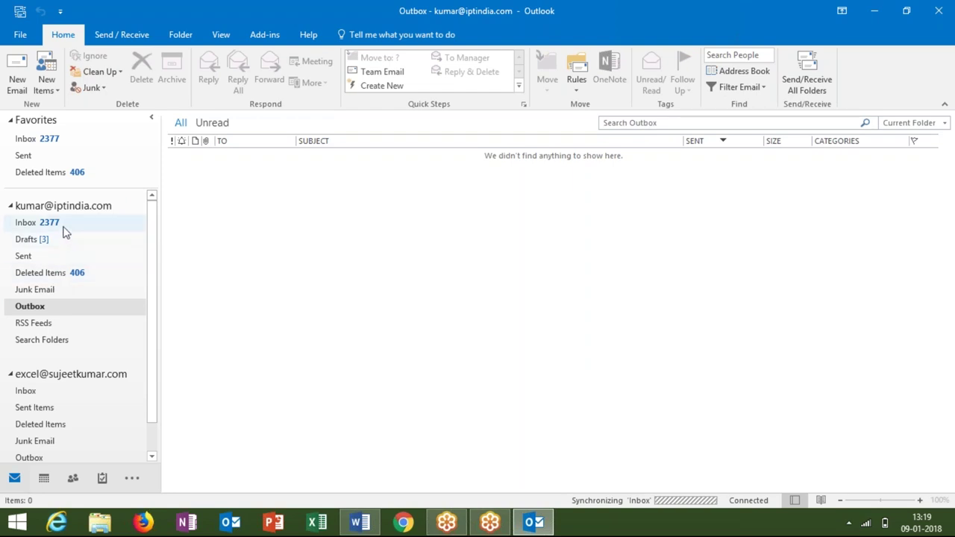
pyautogui.press('super')
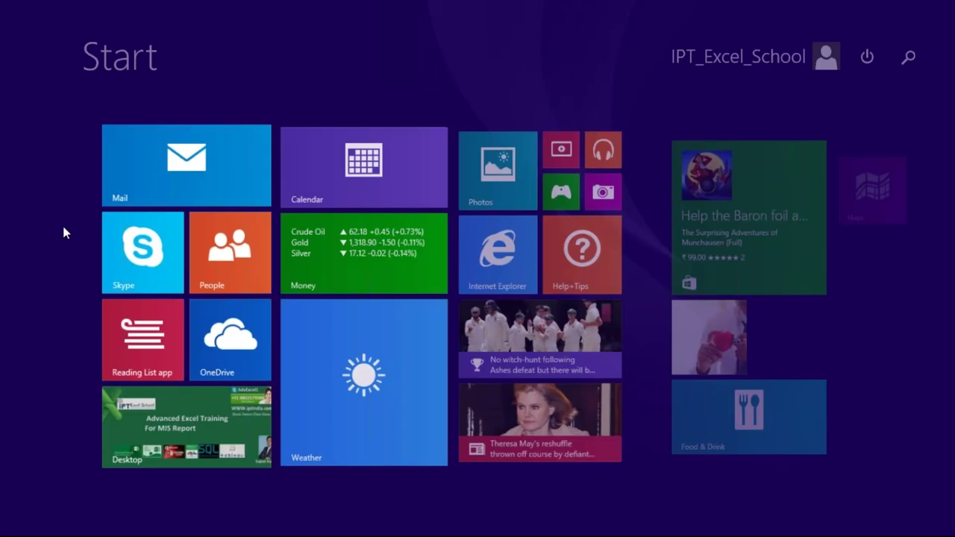
pyautogui.write('20')
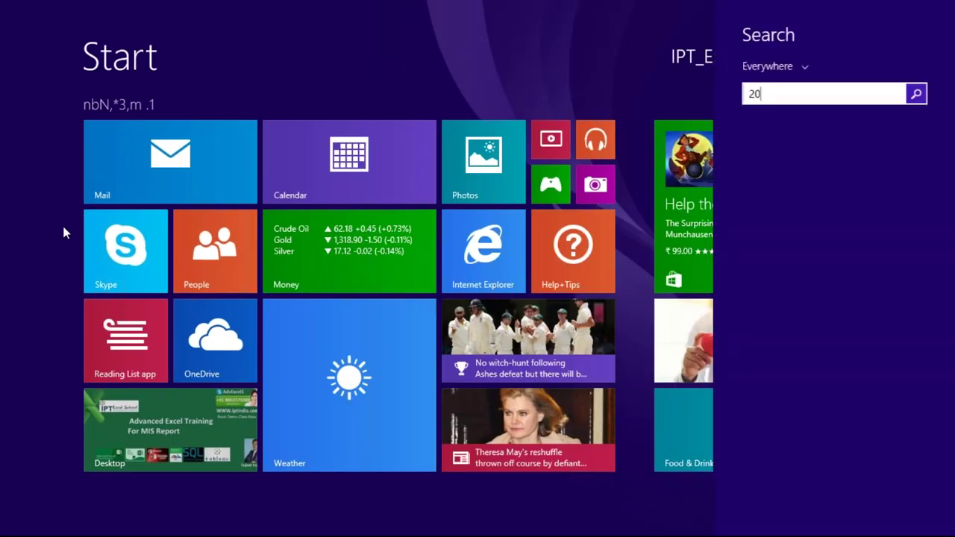
pyautogui.write('16')
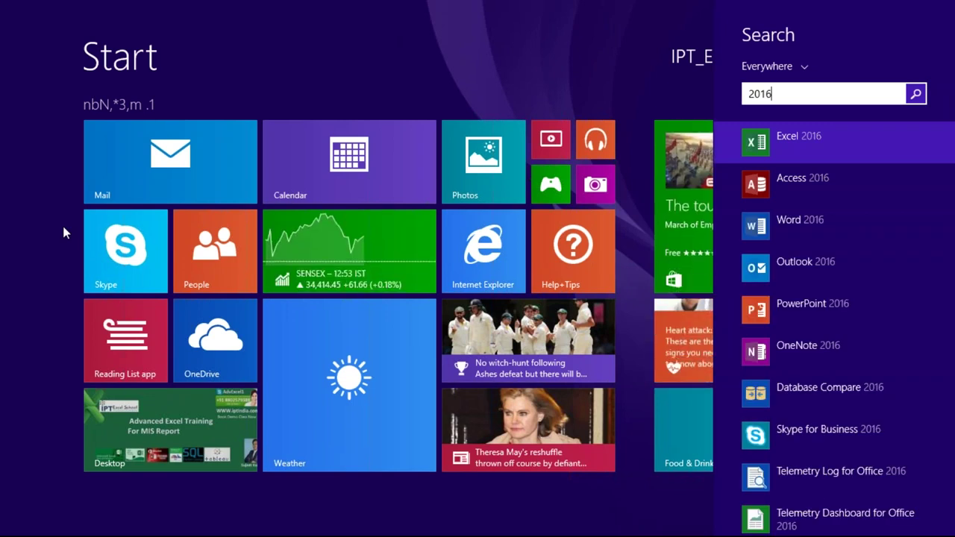
pyautogui.press('Escape')
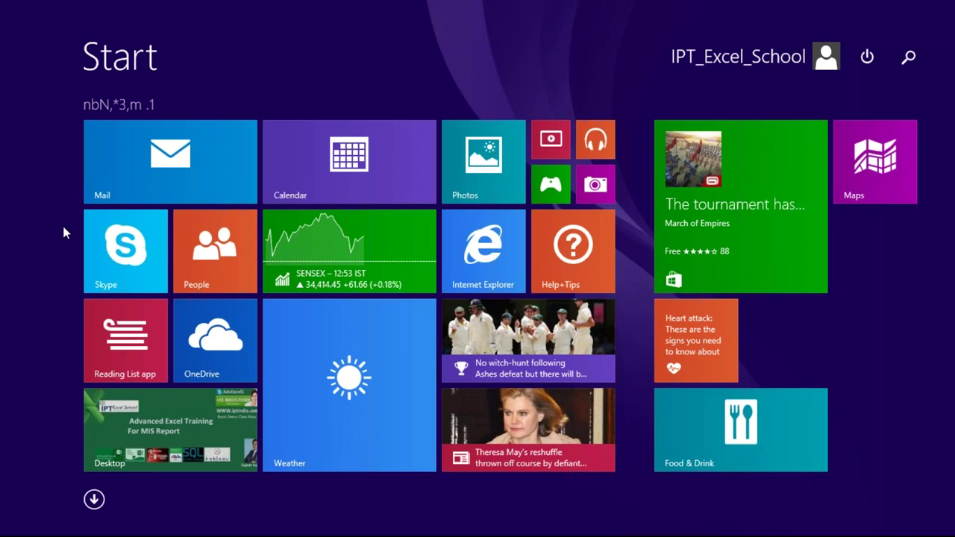
pyautogui.press('super')
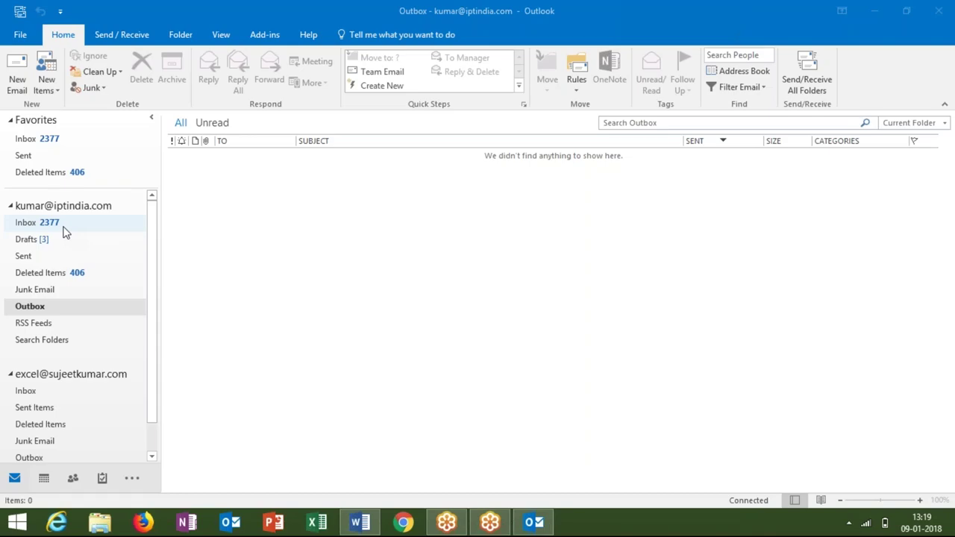
pyautogui.press('super')
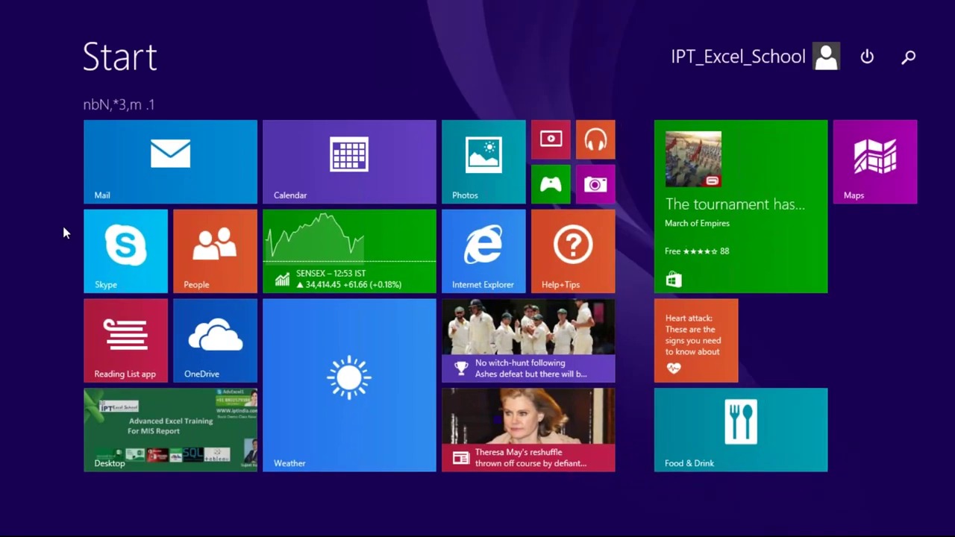
pyautogui.write('2016')
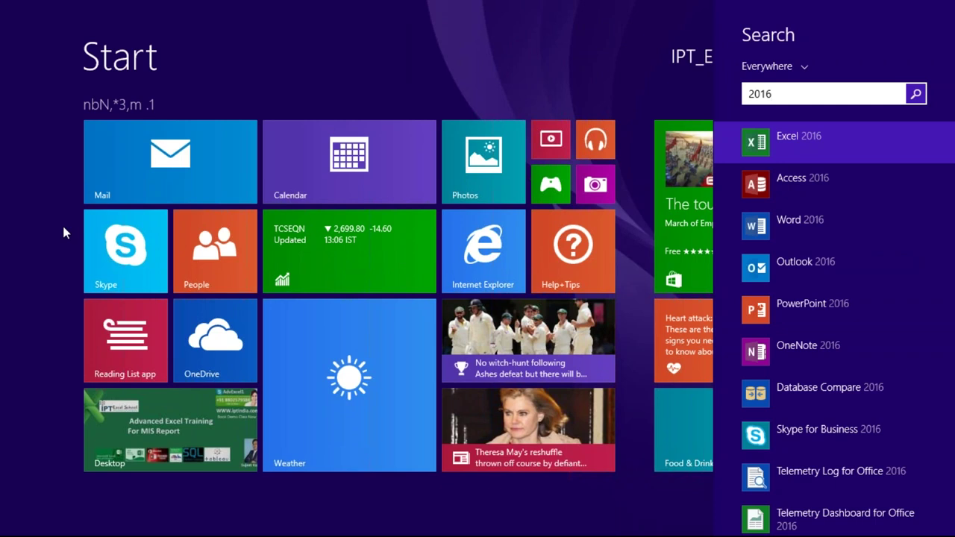
pyautogui.press('Down')
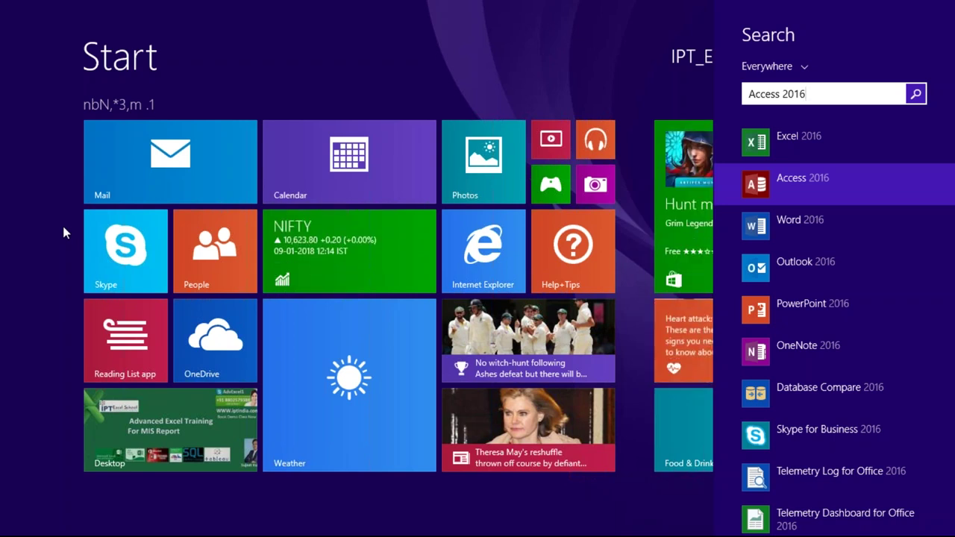
pyautogui.press('Down')
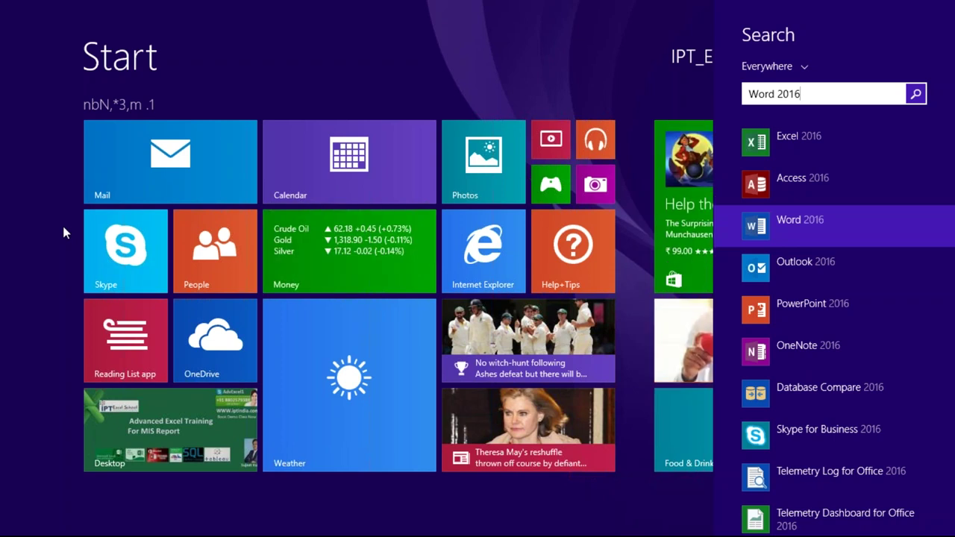
pyautogui.press('Down')
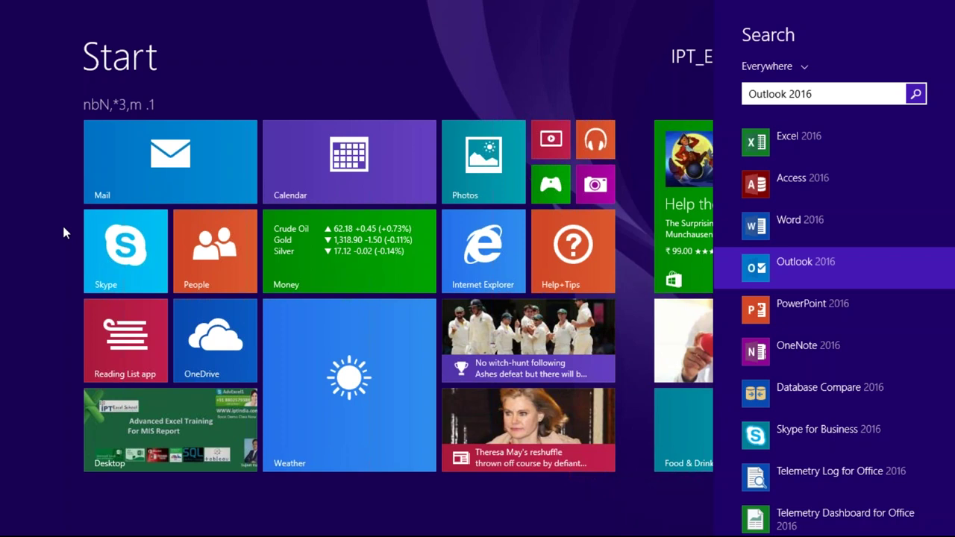
pyautogui.press('Down')
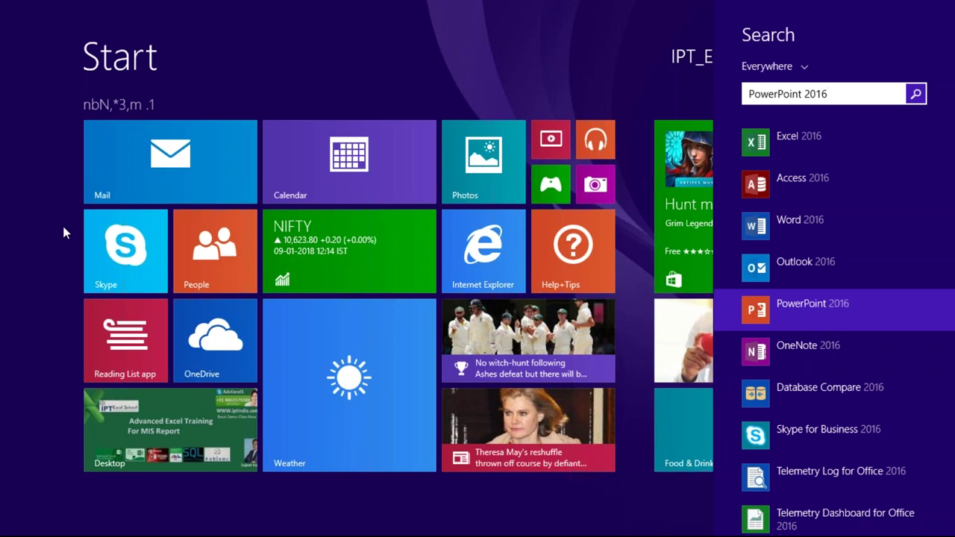
pyautogui.press('Down')
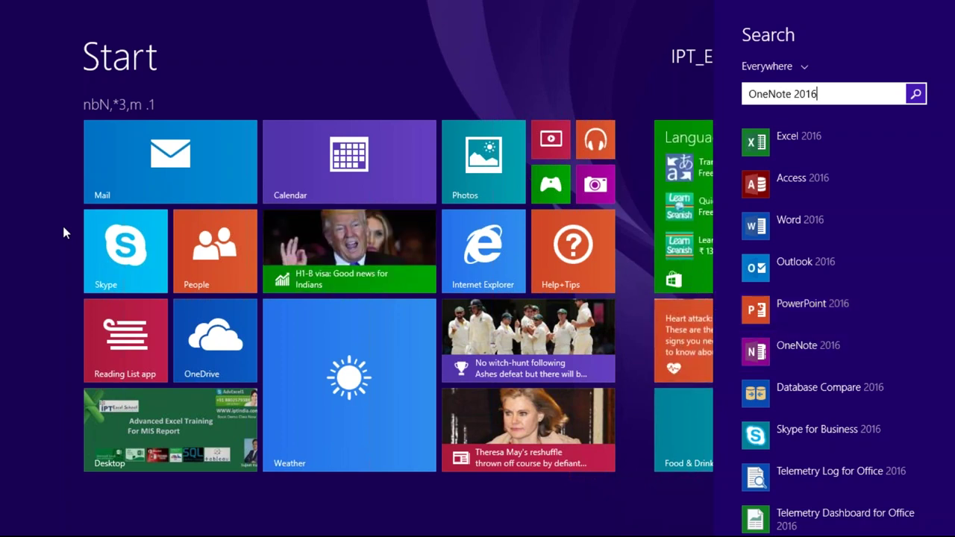
pyautogui.press('Down')
pyautogui.press('Down')
pyautogui.press('Down')
pyautogui.press('Down')
pyautogui.press('Down')
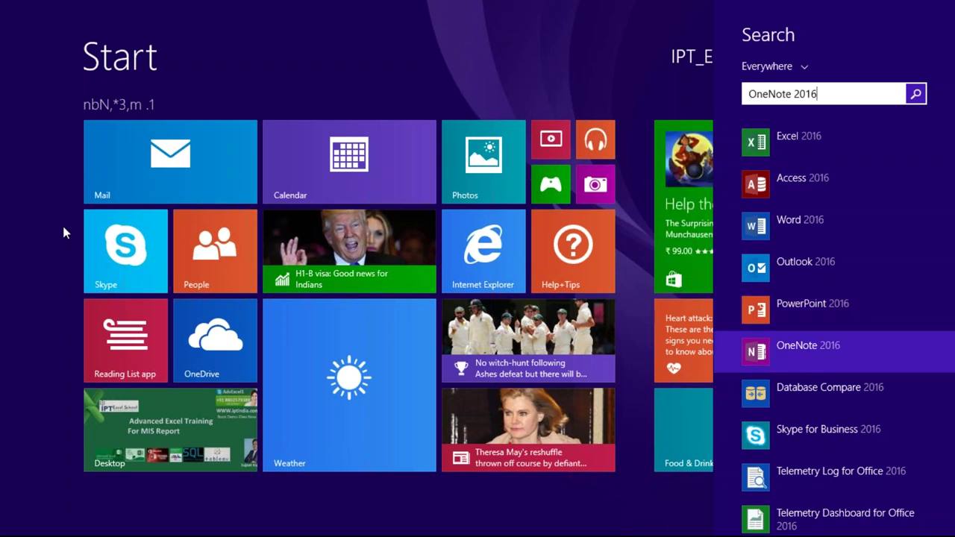
pyautogui.press('Up')
pyautogui.press('Up')
pyautogui.press('Up')
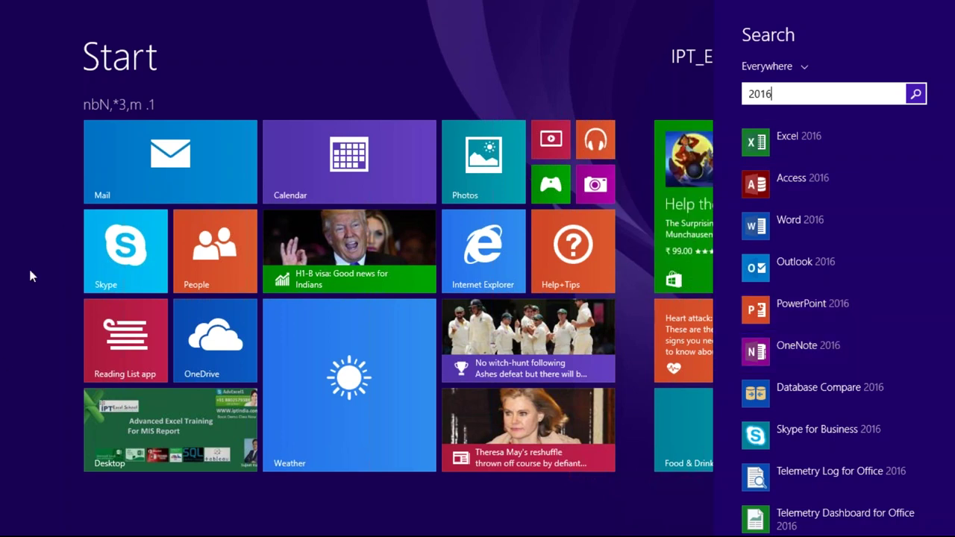
pyautogui.press('Escape')
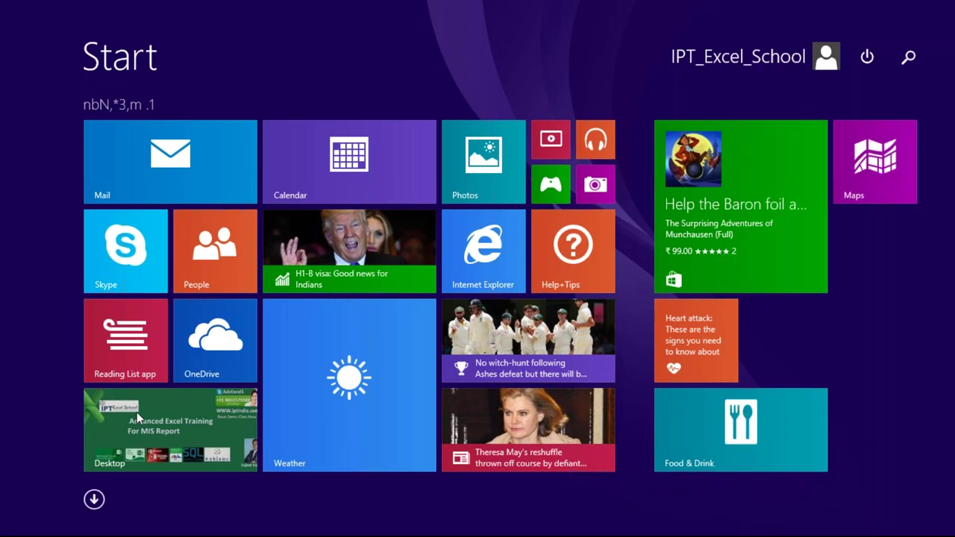
pyautogui.click(137, 412)
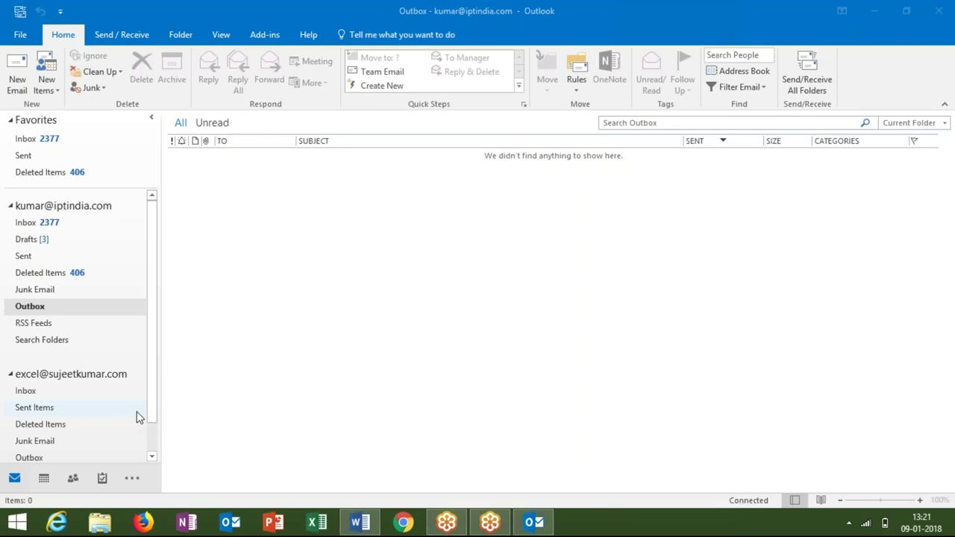
# - View the second account's Sent Items with four test messages, then switch back to Start
pyautogui.click(137, 412)
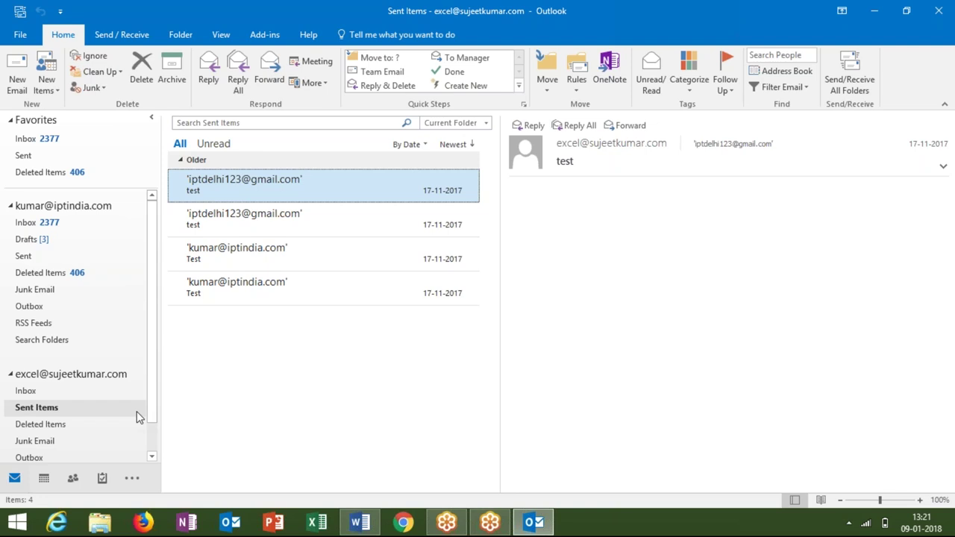
pyautogui.press('super')
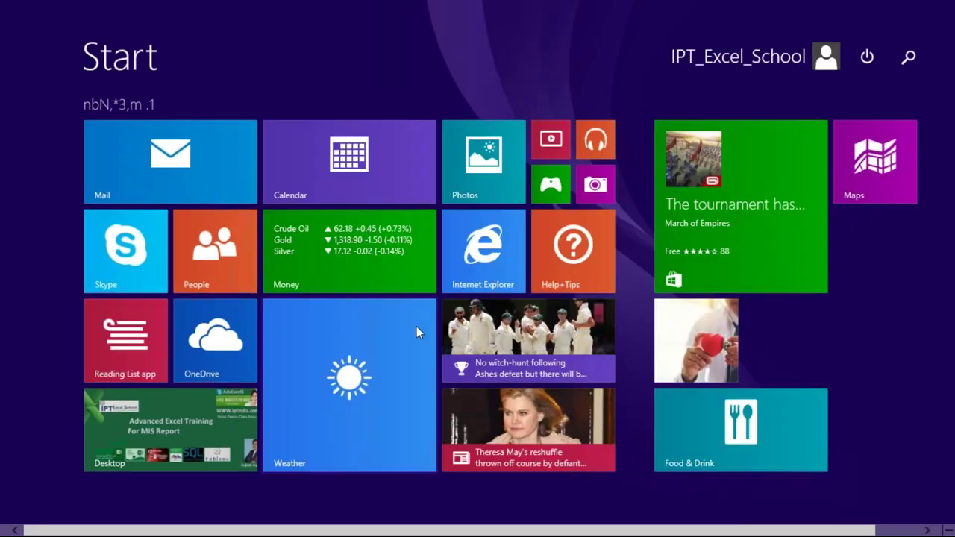
pyautogui.press('super')
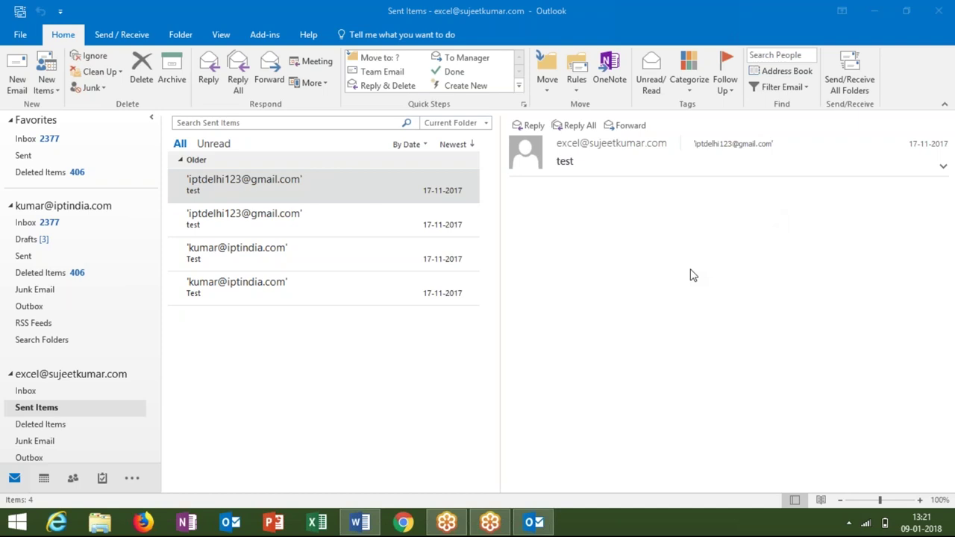
pyautogui.press('super')
# - Search 2016 on the Start screen to list Excel 2016 through the Telemetry tools
pyautogui.write('2016')
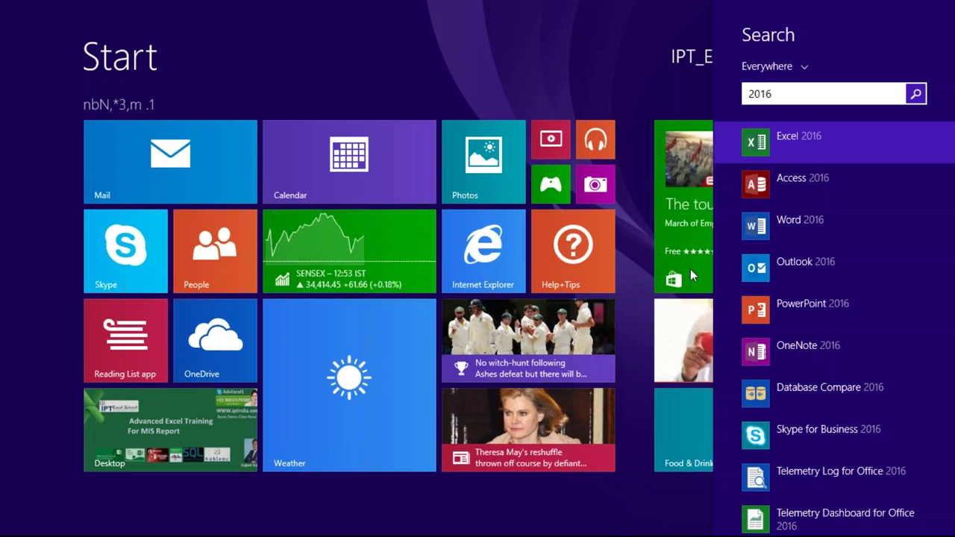
# - Launch the app from the results, close the Store to reach Word, then return to Start
pyautogui.press('Return')
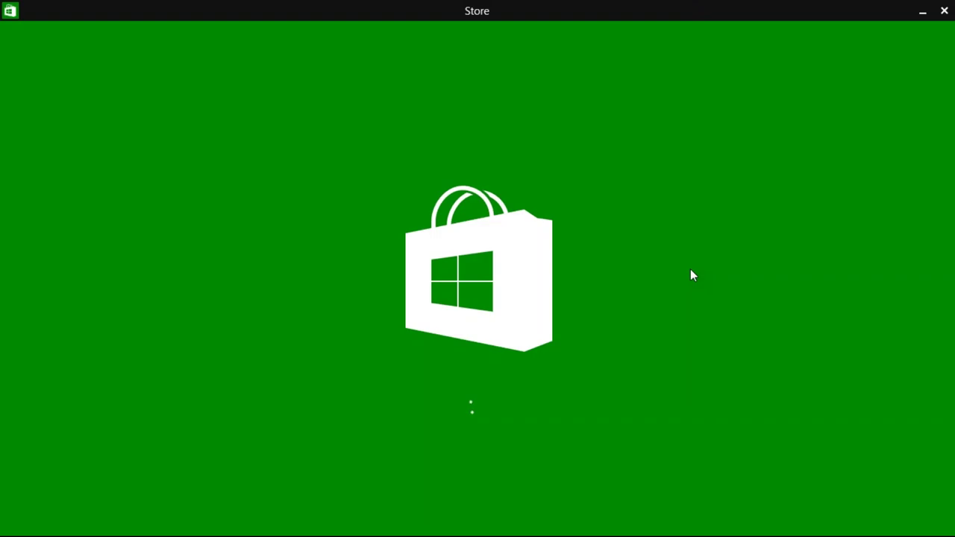
pyautogui.click(945, 10)
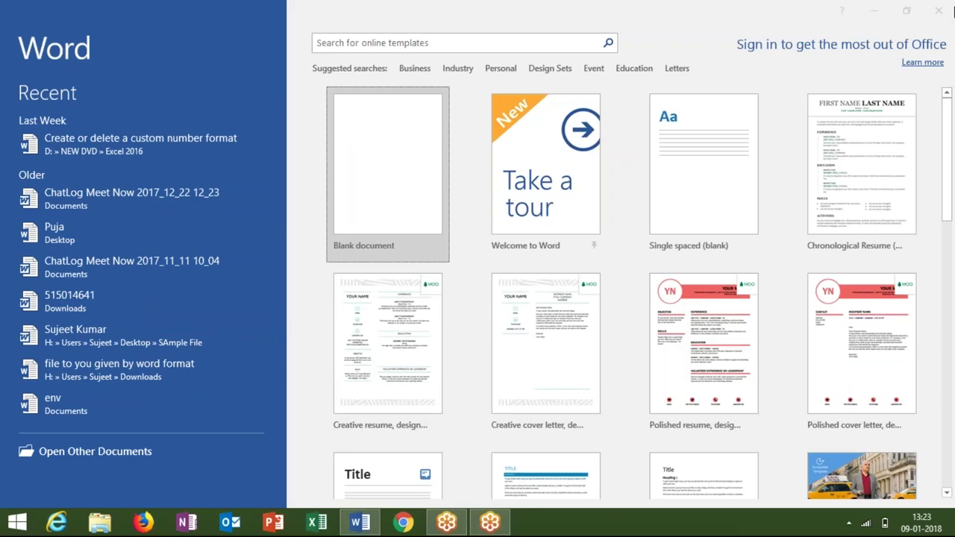
pyautogui.moveTo(954, 6)
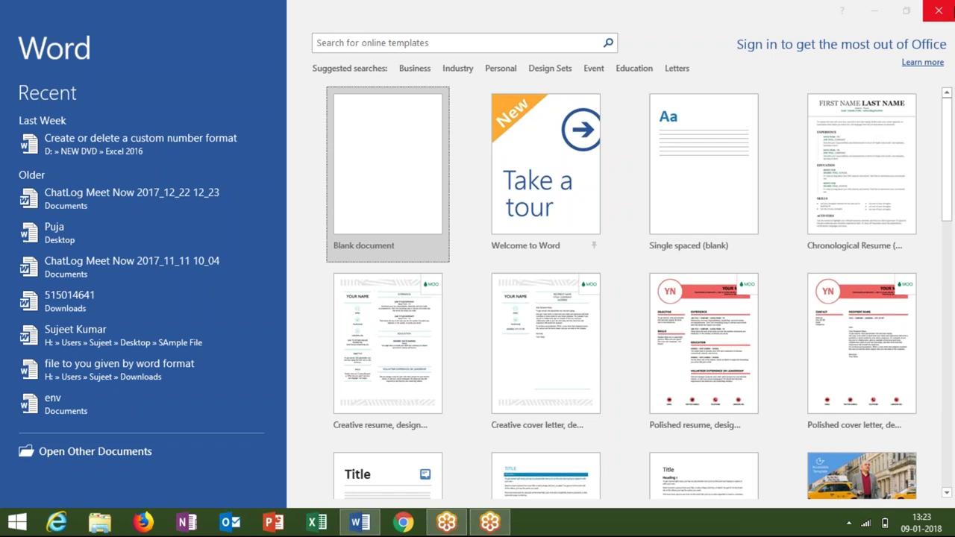
pyautogui.press('super')
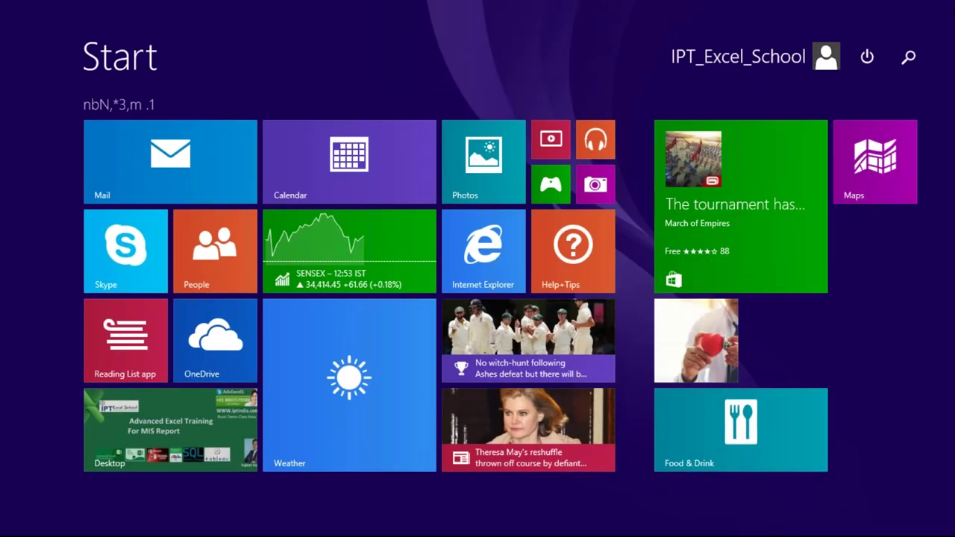
# - Launch Word 2016 from a 2016 search and close the leftover Access window
pyautogui.write('2016')
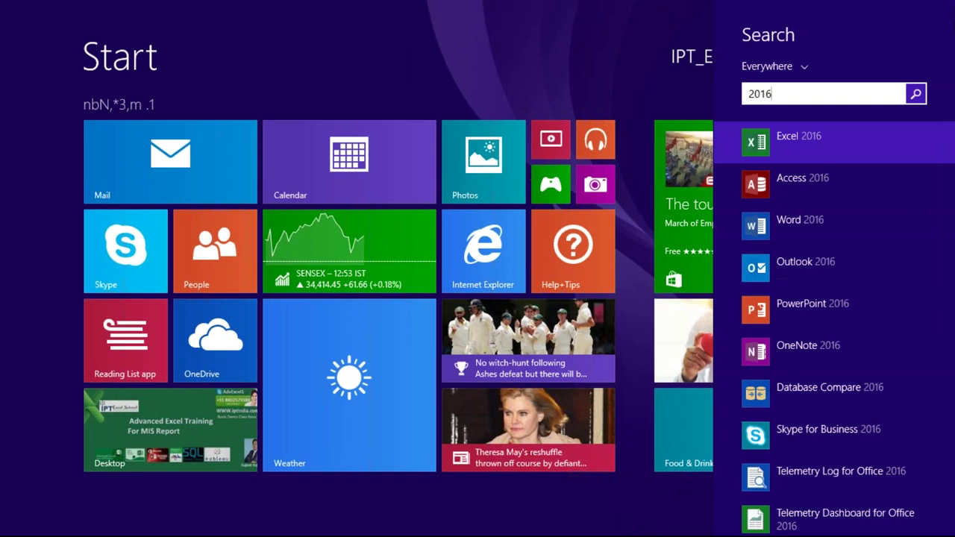
pyautogui.click(780, 218)
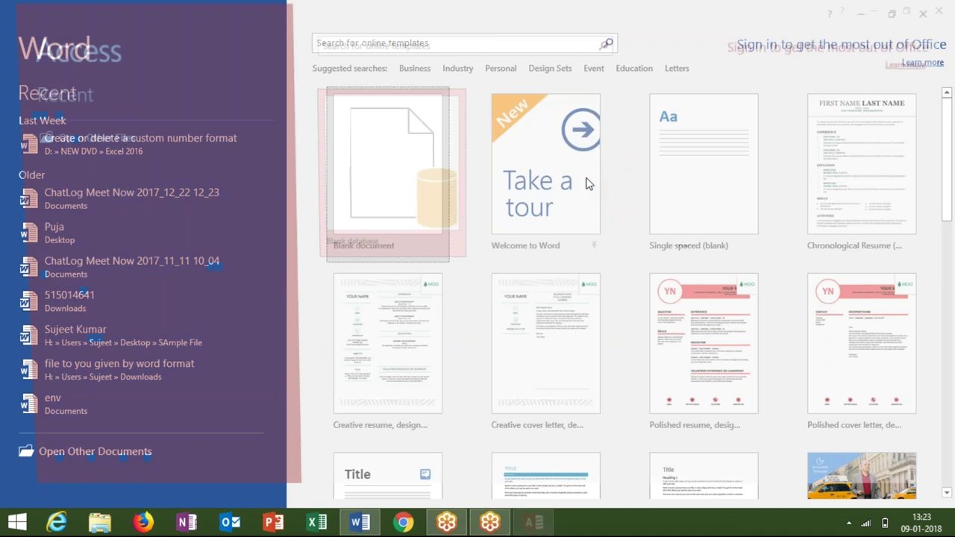
pyautogui.click(939, 11)
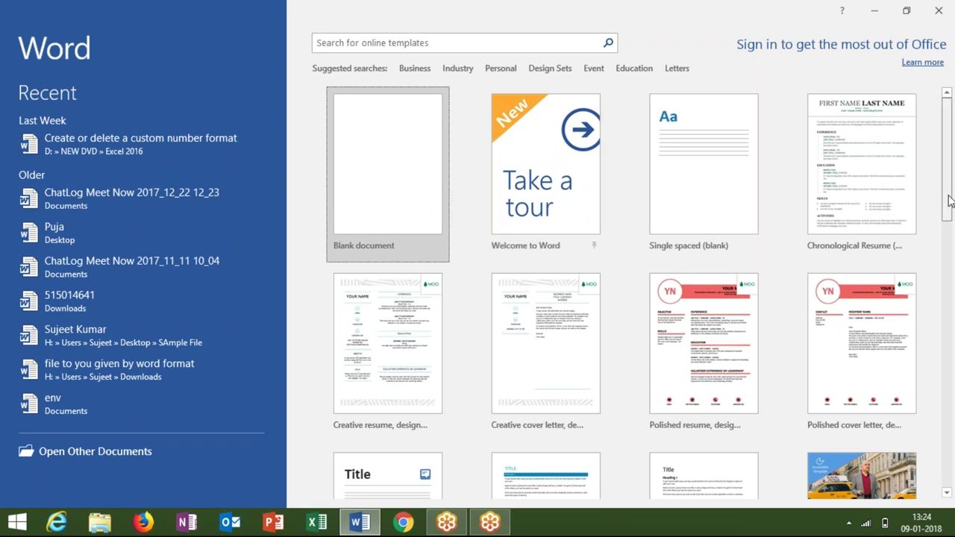
pyautogui.moveTo(949, 200); pyautogui.dragTo(938, 362)
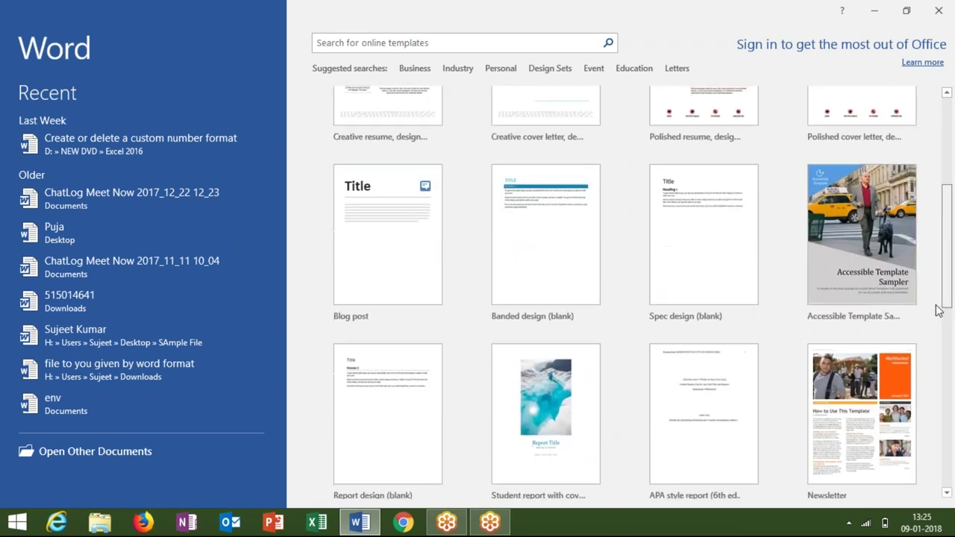
pyautogui.moveTo(939, 362)
pyautogui.mouseDown()
pyautogui.moveTo(940, 438)
pyautogui.moveTo(939, 347)
pyautogui.moveTo(932, 444)
pyautogui.mouseUp()
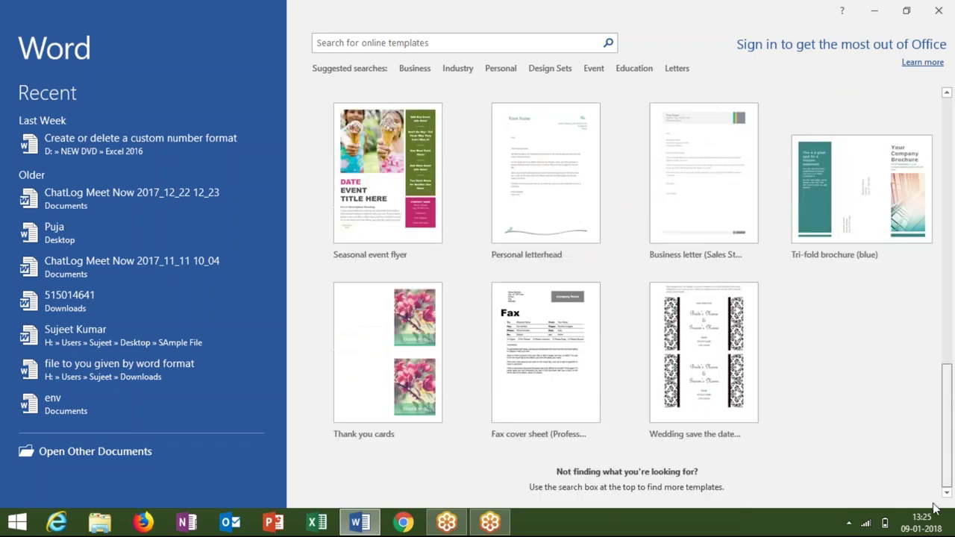
pyautogui.moveTo(931, 444); pyautogui.dragTo(929, 89)
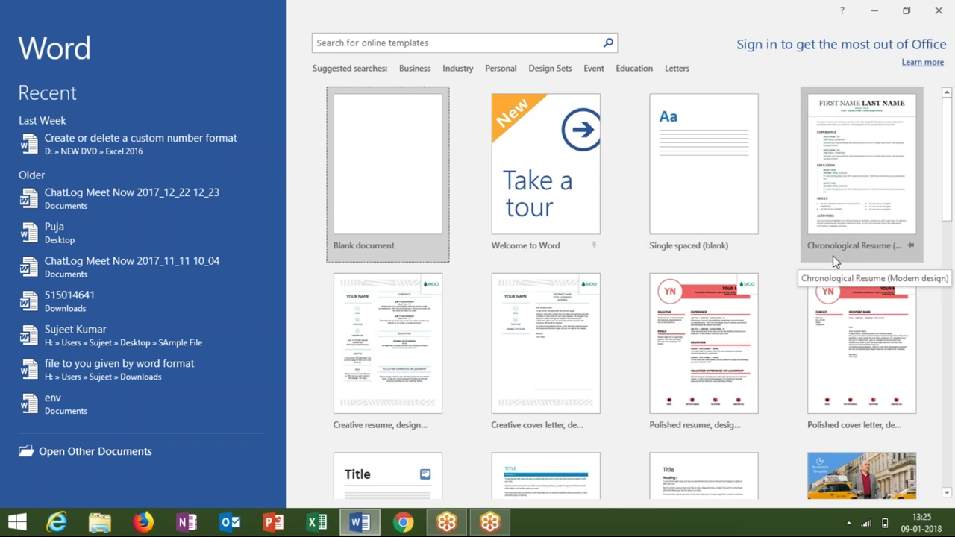
pyautogui.click(841, 230)
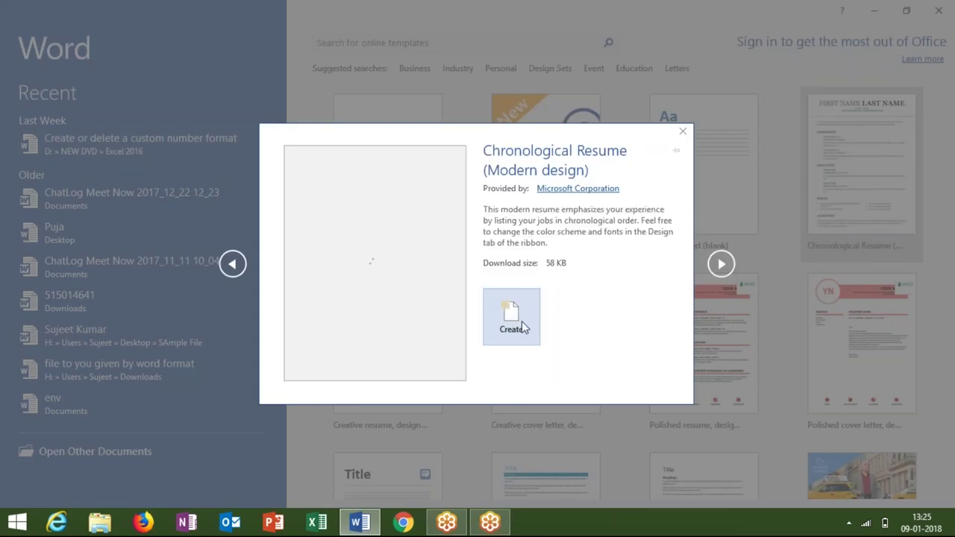
# - Create Document1 from the Chronological Resume (Modern design) template
pyautogui.click(522, 327)
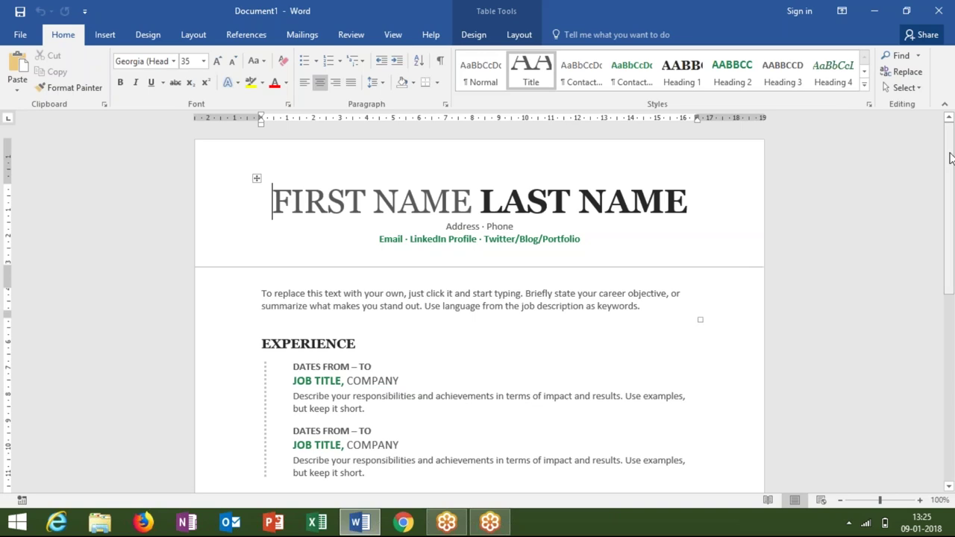
# - Replace the FIRST NAME and LAST NAME title placeholders with the candidate's first name and surname
pyautogui.scroll(-1, 942, 229)
pyautogui.scroll(-2, 942, 232)
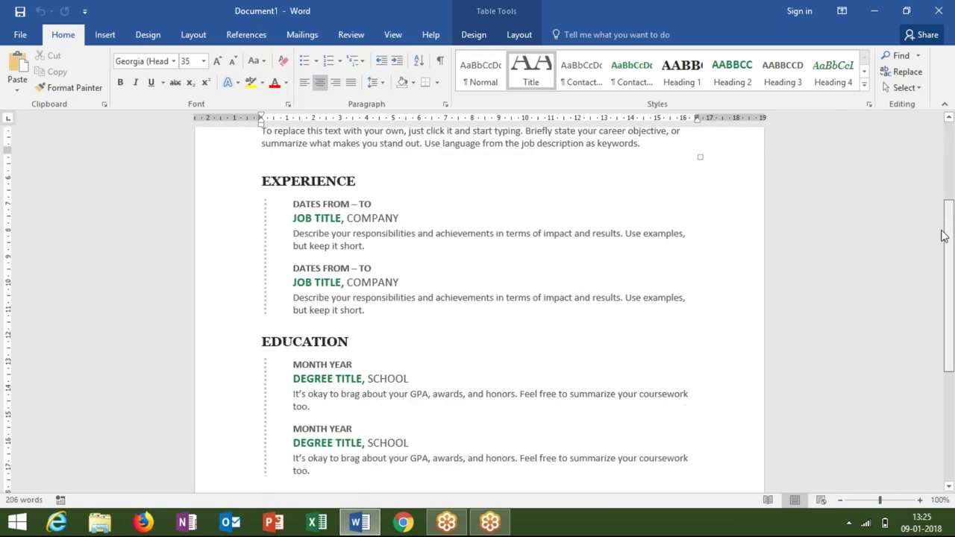
pyautogui.scroll(3, 944, 187)
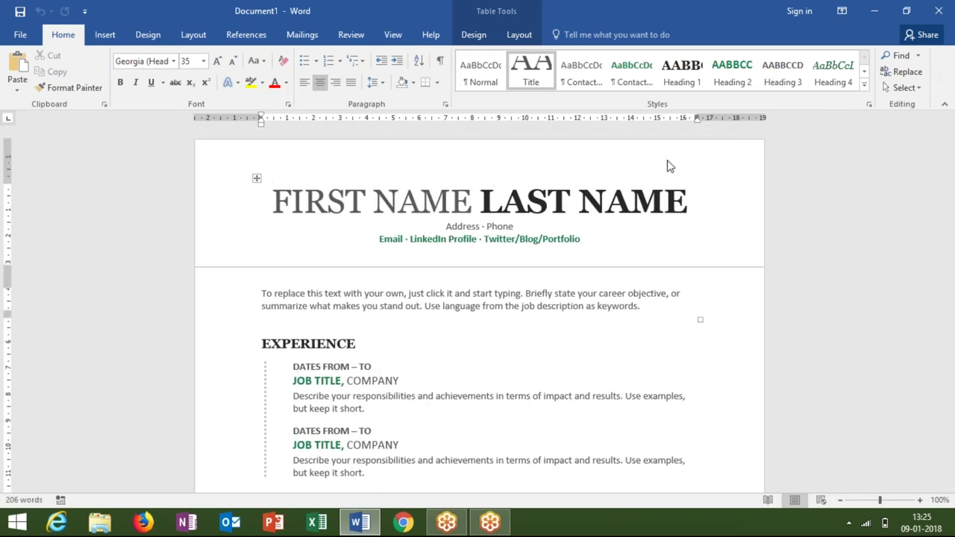
pyautogui.click(643, 189)
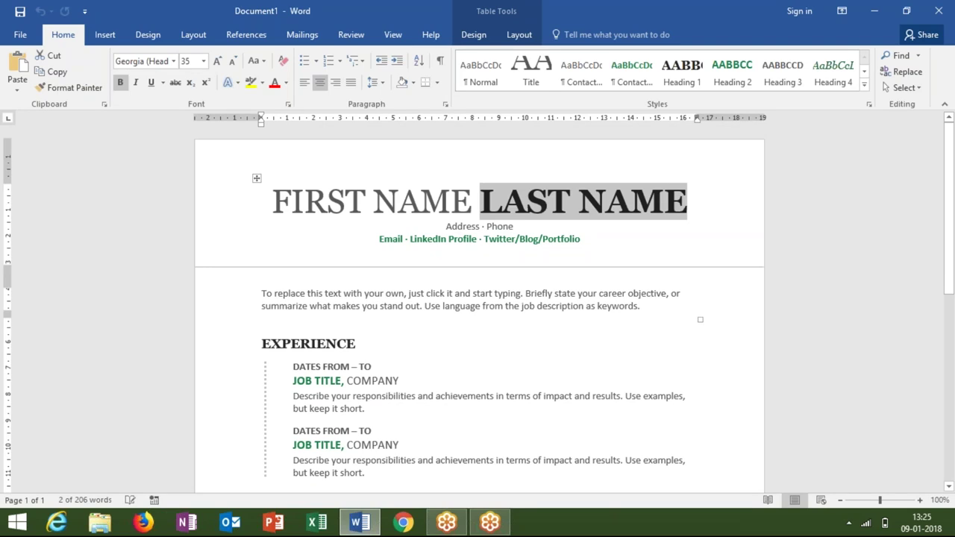
pyautogui.click(424, 212)
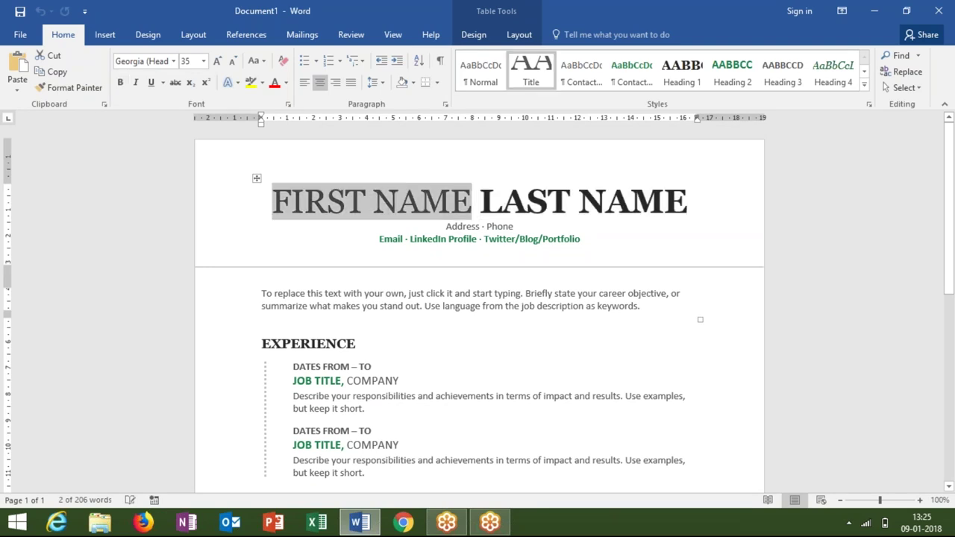
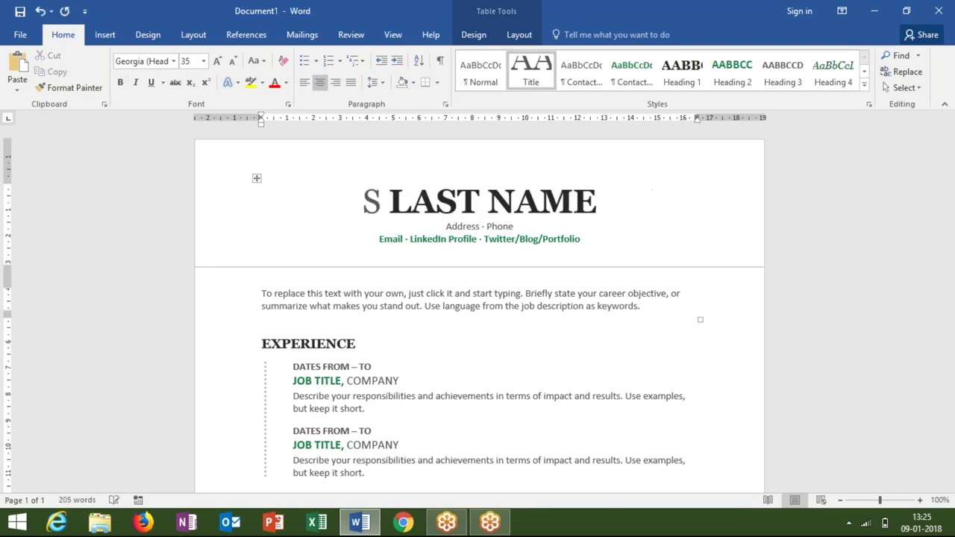
pyautogui.press('Tab')
pyautogui.click(471, 214)
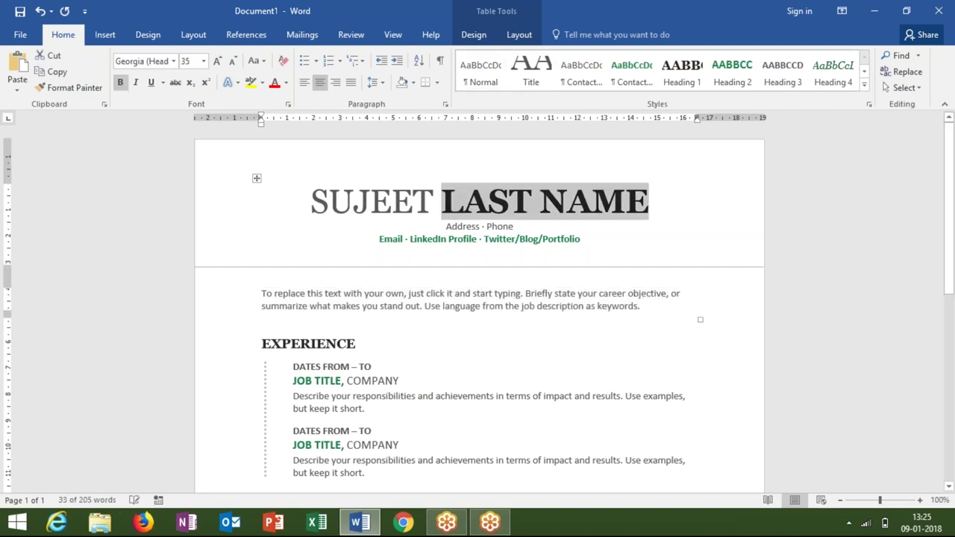
pyautogui.click(463, 226)
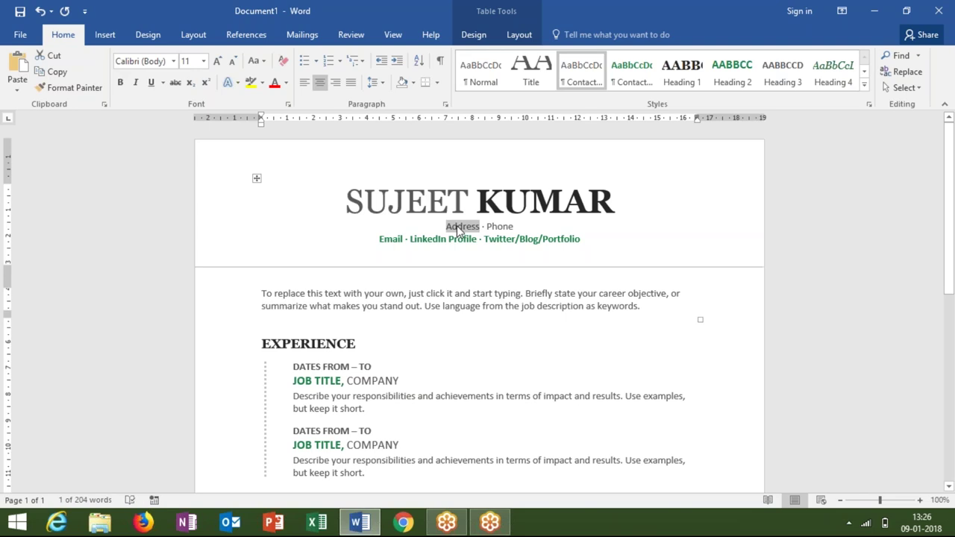
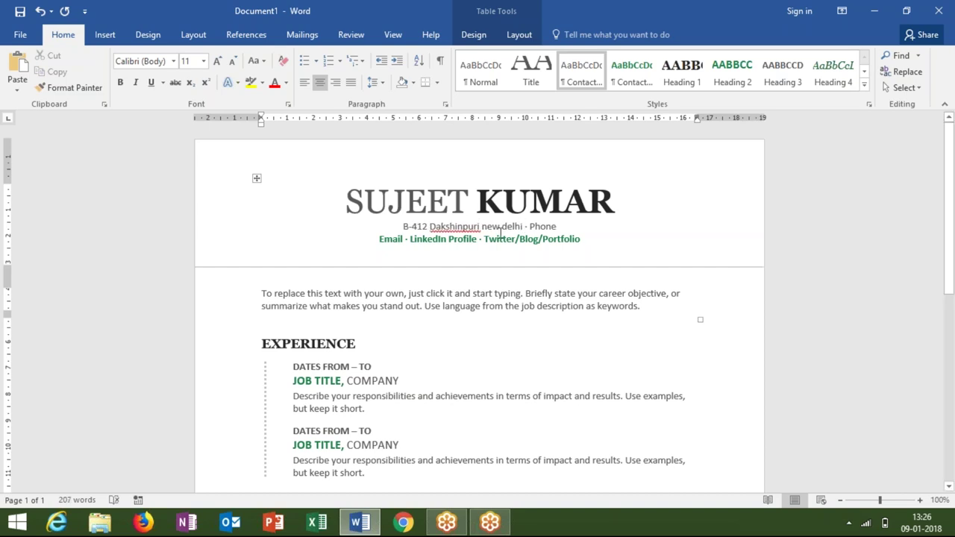
# - Replace the Address and Phone placeholders with the candidate's postal address and phone number
pyautogui.click(537, 228)
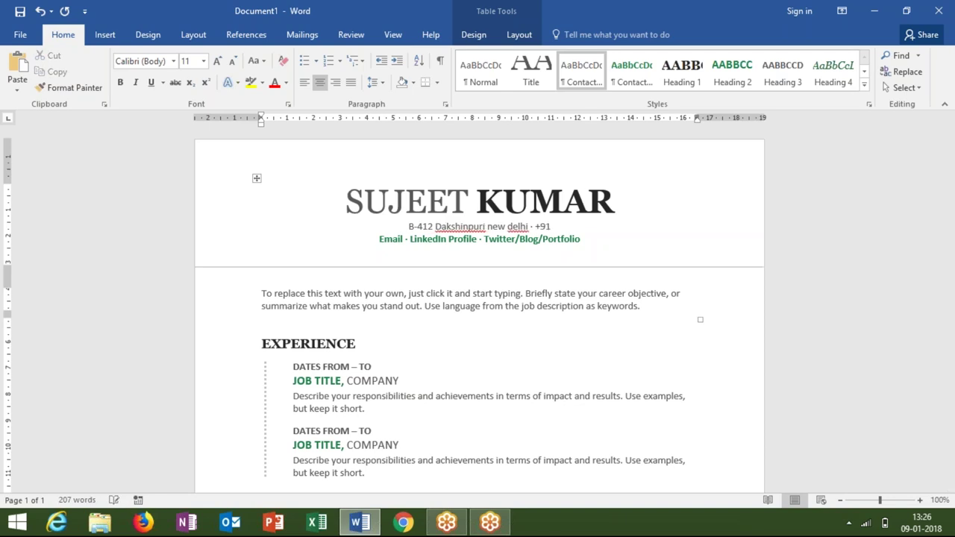
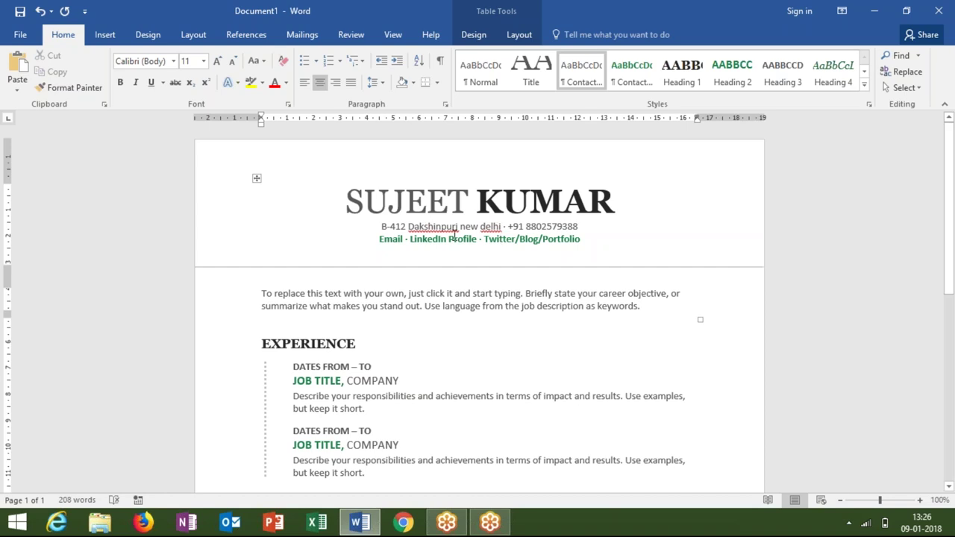
pyautogui.click(446, 238)
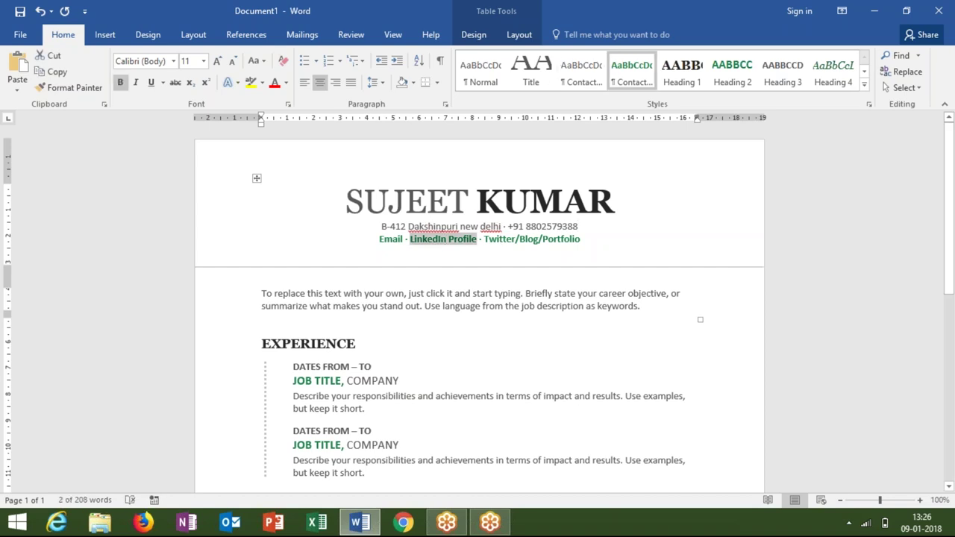
# - Select the Twitter/Blog, career objective and EXPERIENCE sections, then scroll down through the resume
pyautogui.click(531, 239)
pyautogui.click(335, 297)
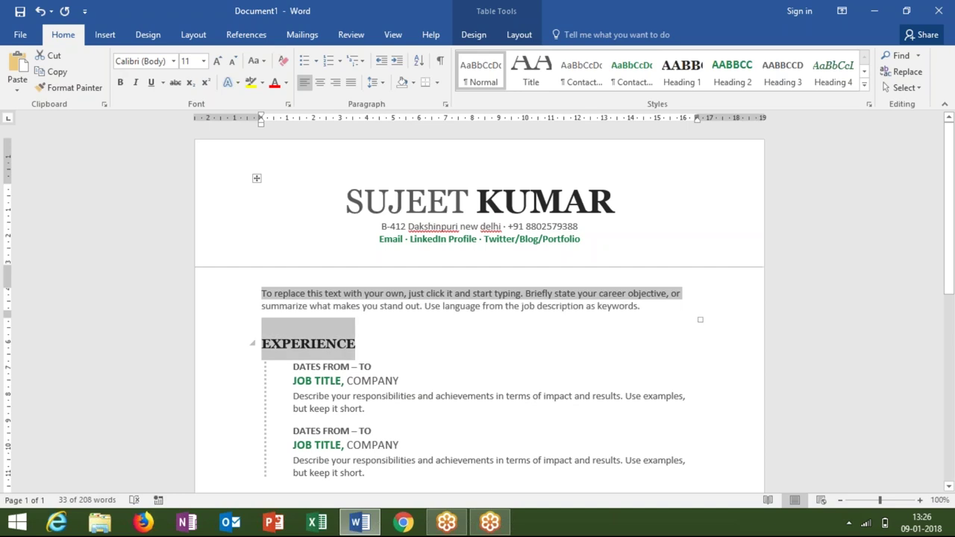
pyautogui.click(308, 343)
pyautogui.scroll(-1, 950, 317)
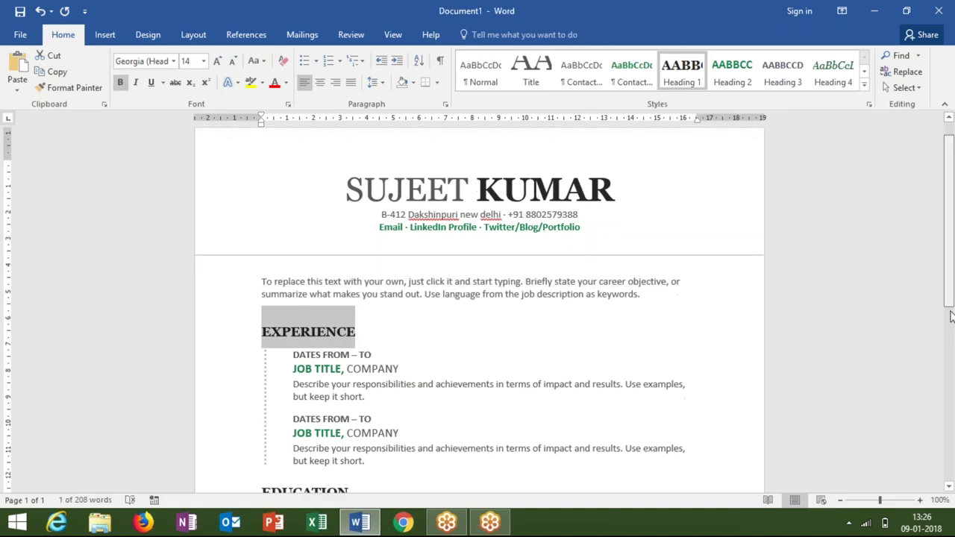
pyautogui.scroll(-3, 950, 316)
pyautogui.scroll(-5, 950, 447)
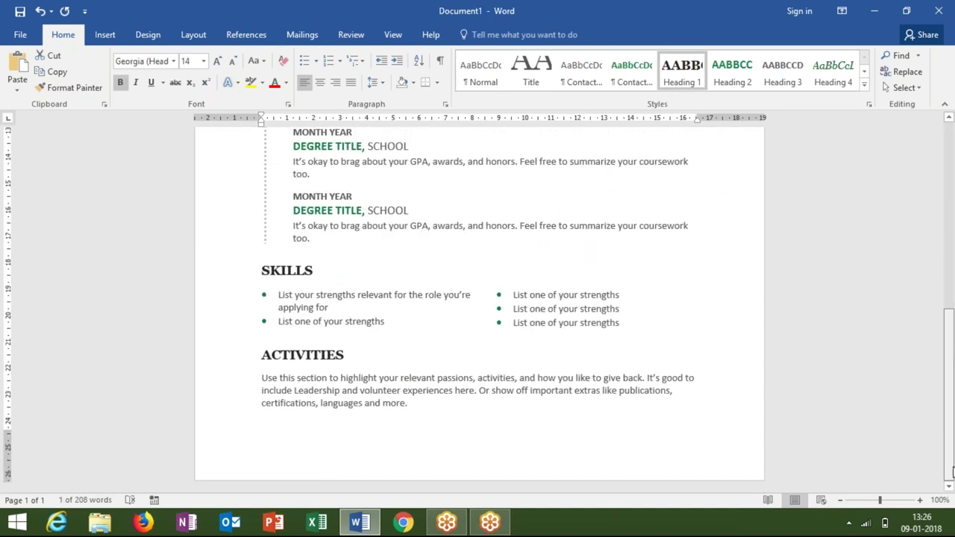
pyautogui.moveTo(952, 463); pyautogui.dragTo(952, 254)
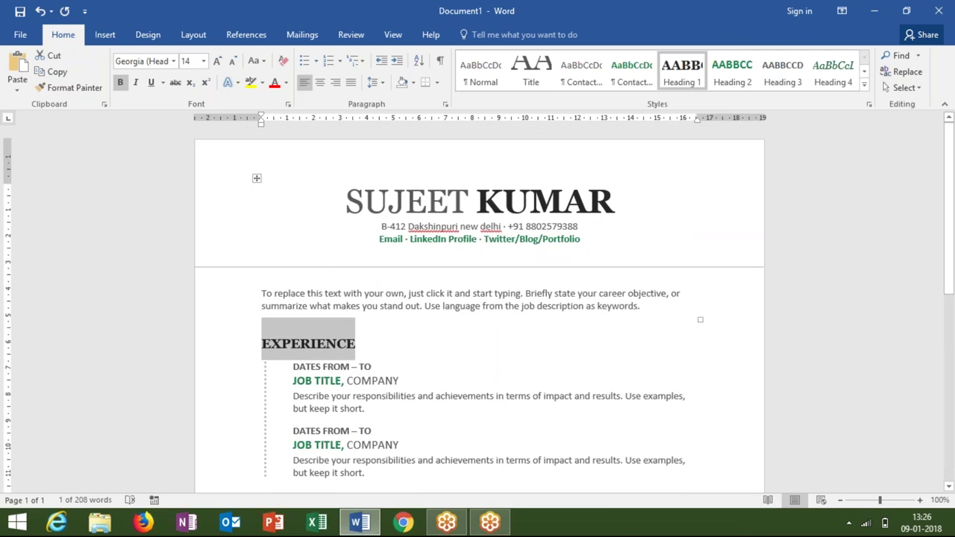
# - Return to the career objective and EXPERIENCE heading, then bring up the File Info page for Document1
pyautogui.click(543, 297)
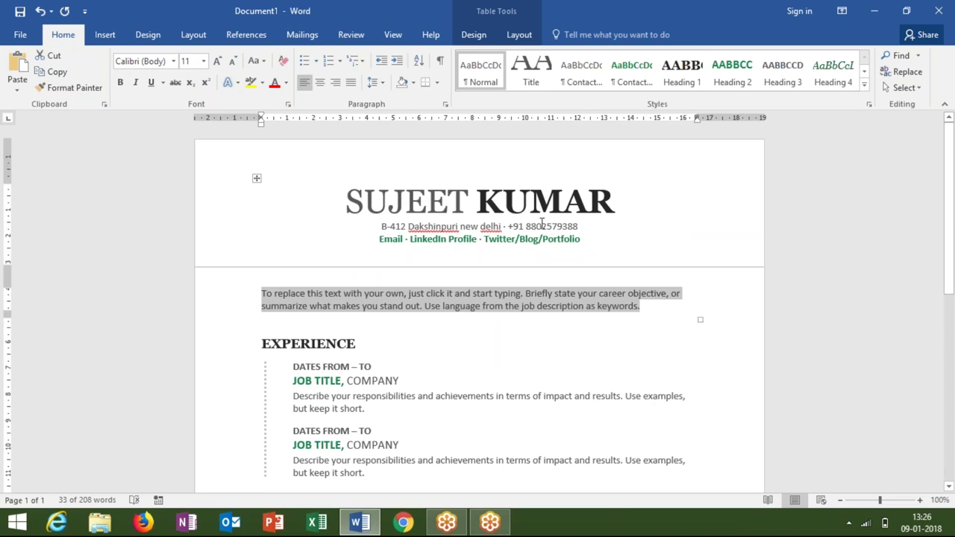
pyautogui.click(252, 344)
pyautogui.moveTo(266, 401)
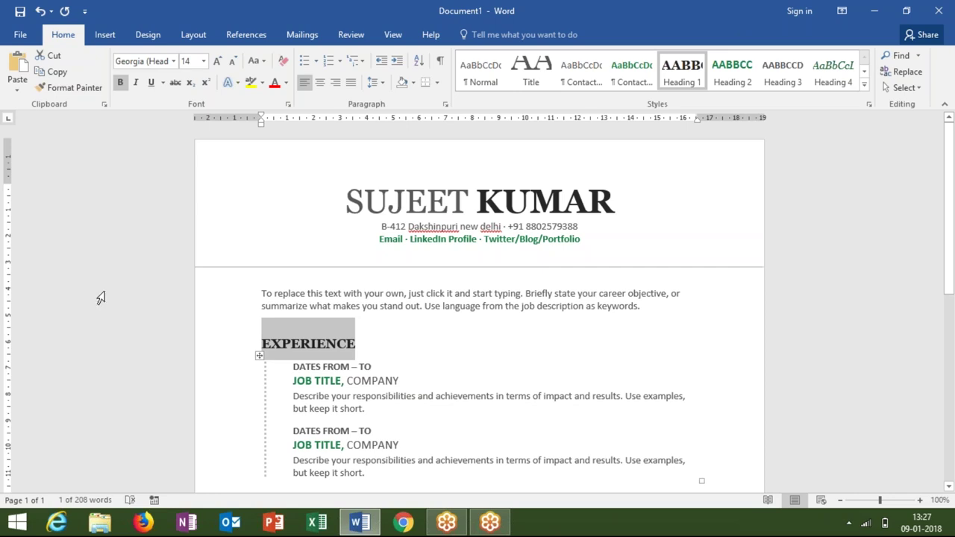
pyautogui.click(21, 35)
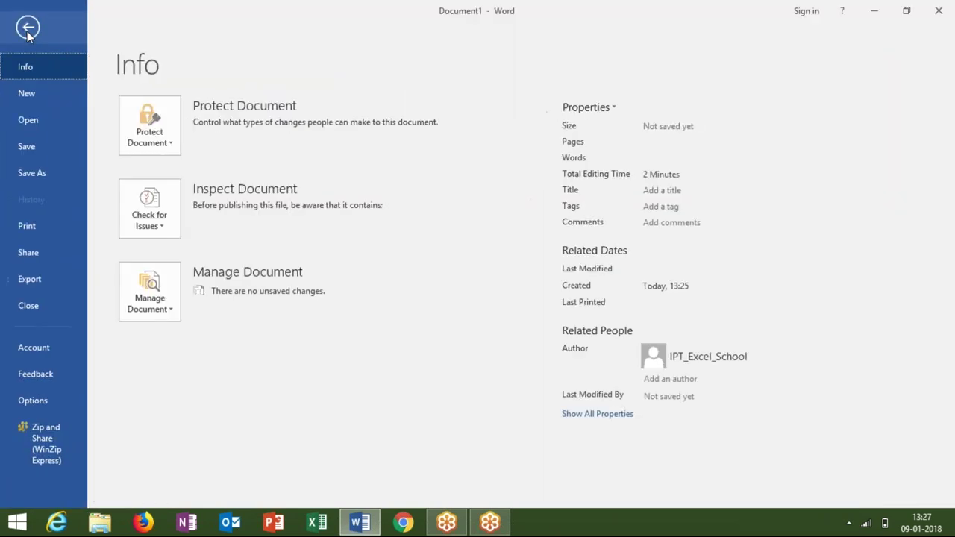
pyautogui.click(41, 98)
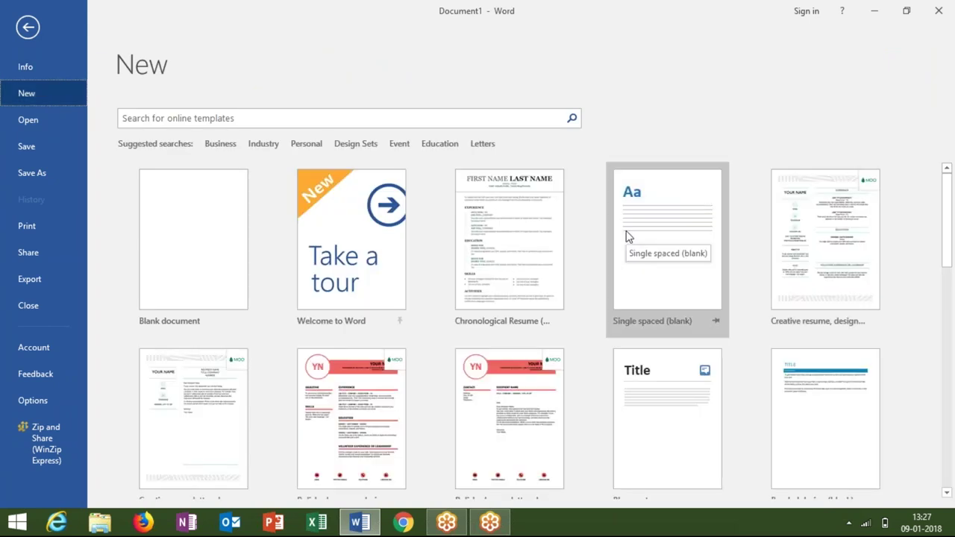
pyautogui.click(285, 122)
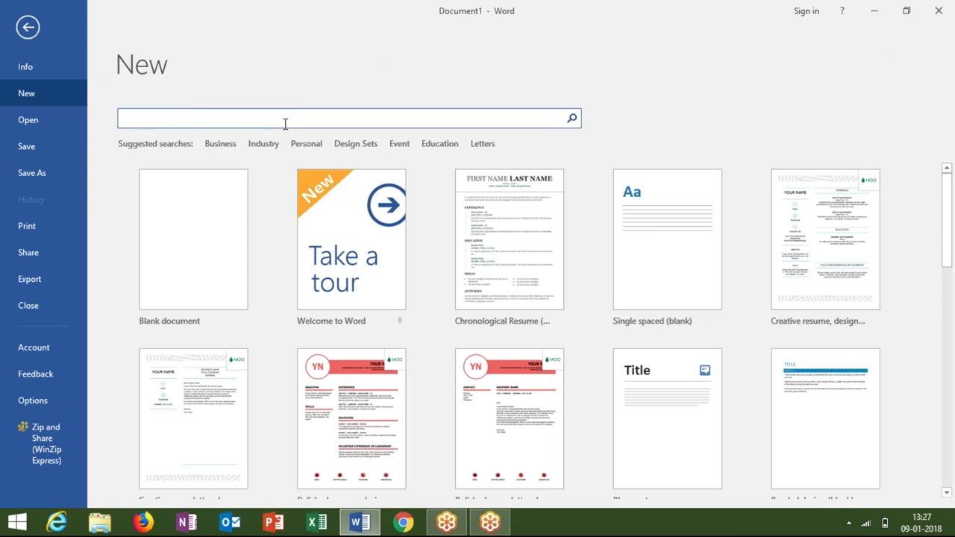
pyautogui.write('Certificate')
pyautogui.press('Return')
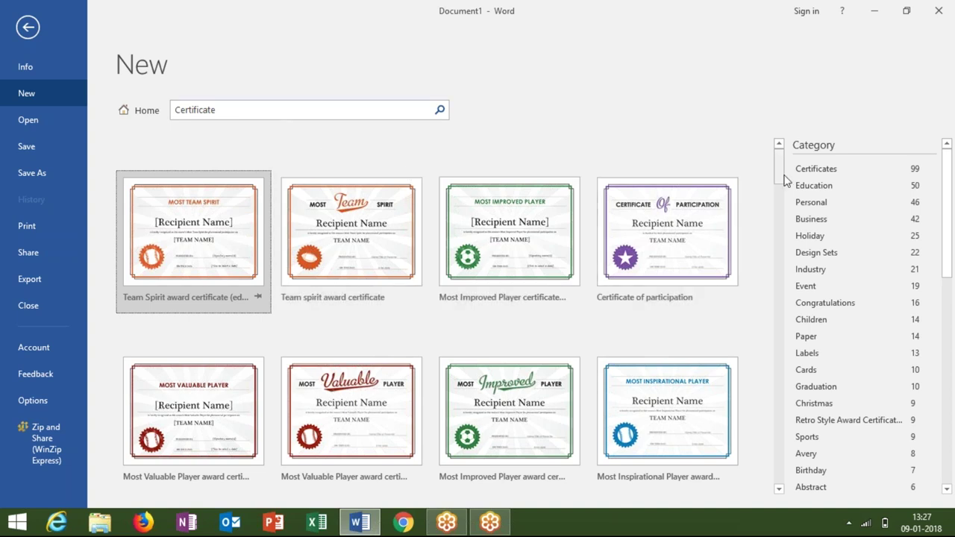
pyautogui.moveTo(775, 172); pyautogui.dragTo(782, 195)
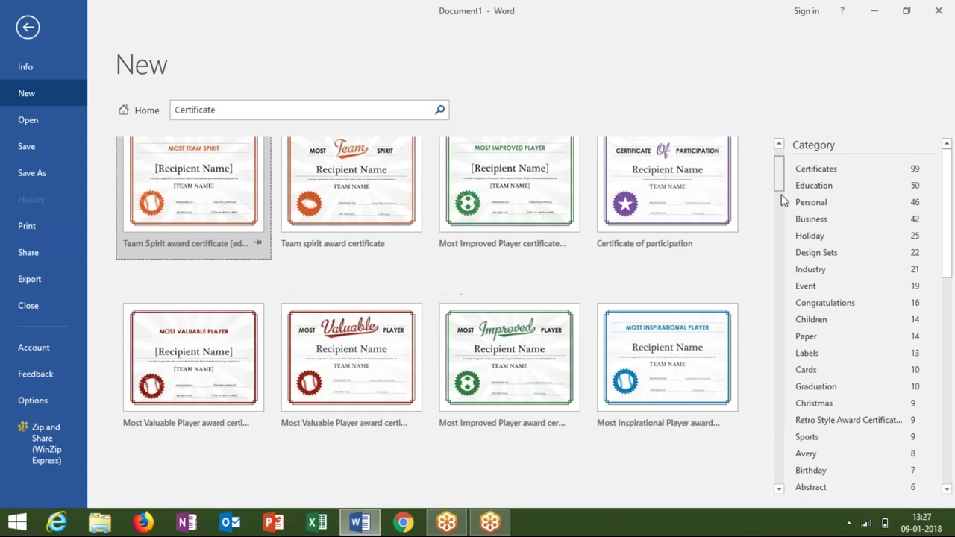
pyautogui.scroll(-3, 783, 200)
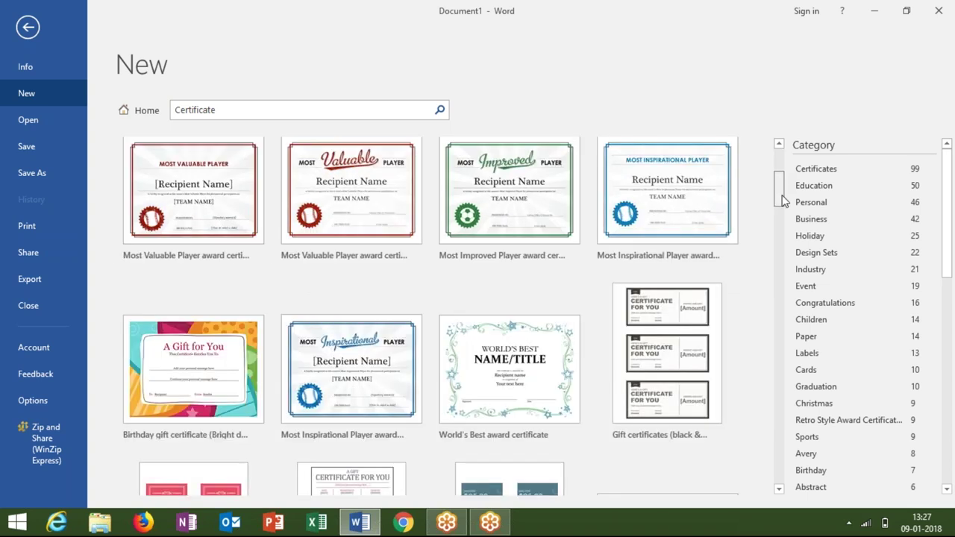
pyautogui.moveTo(784, 203); pyautogui.dragTo(794, 229)
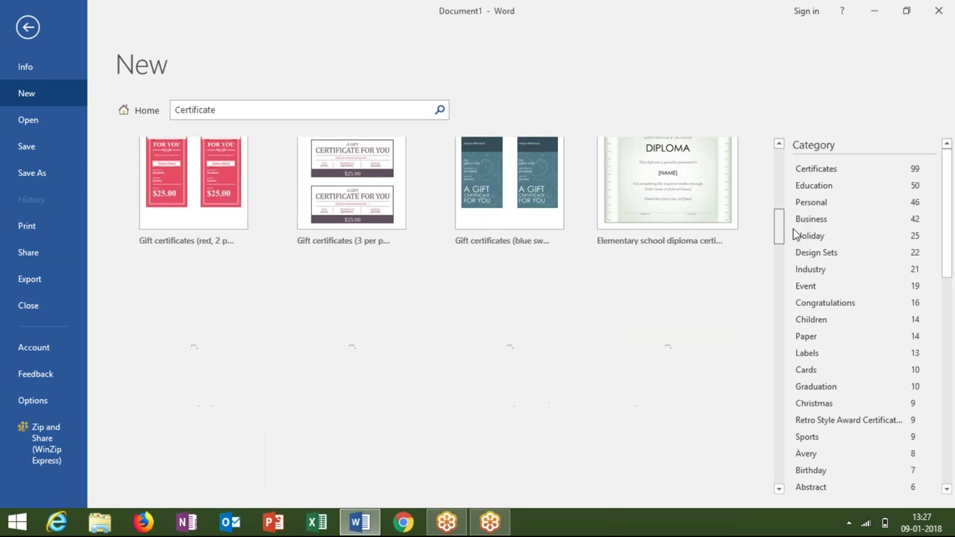
pyautogui.moveTo(794, 225); pyautogui.dragTo(797, 267)
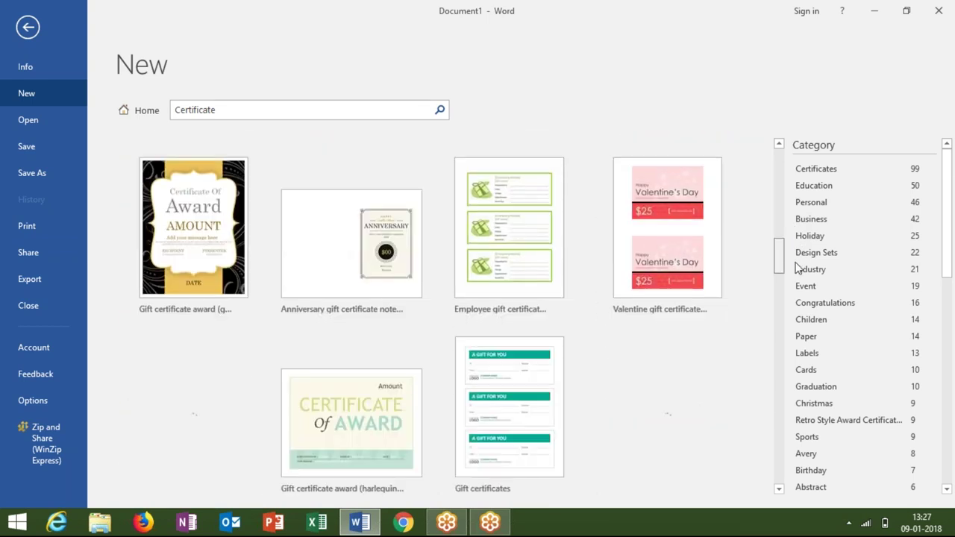
pyautogui.moveTo(798, 267); pyautogui.dragTo(824, 263)
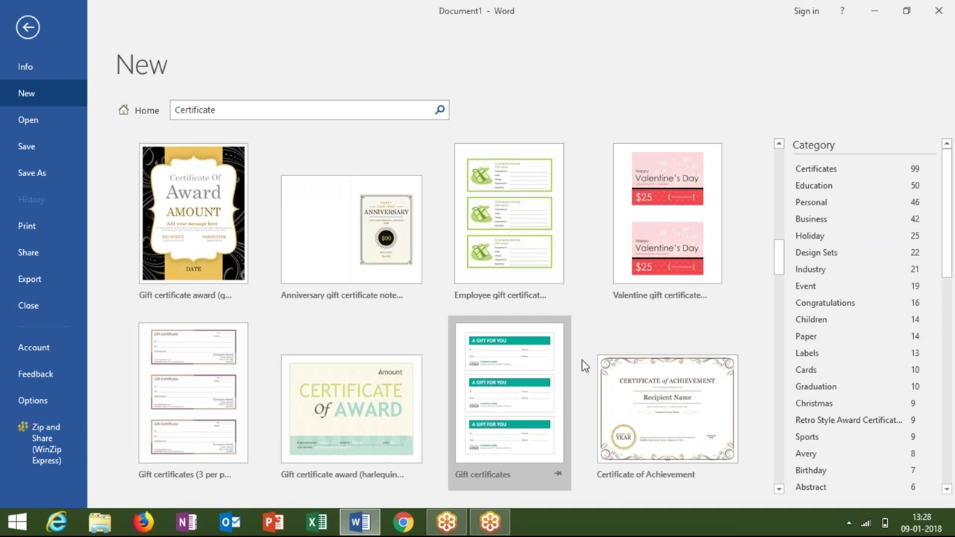
# - Create a document from the Certificate of Achievement template and zoom out to about 66% to fit the page
pyautogui.click(629, 391)
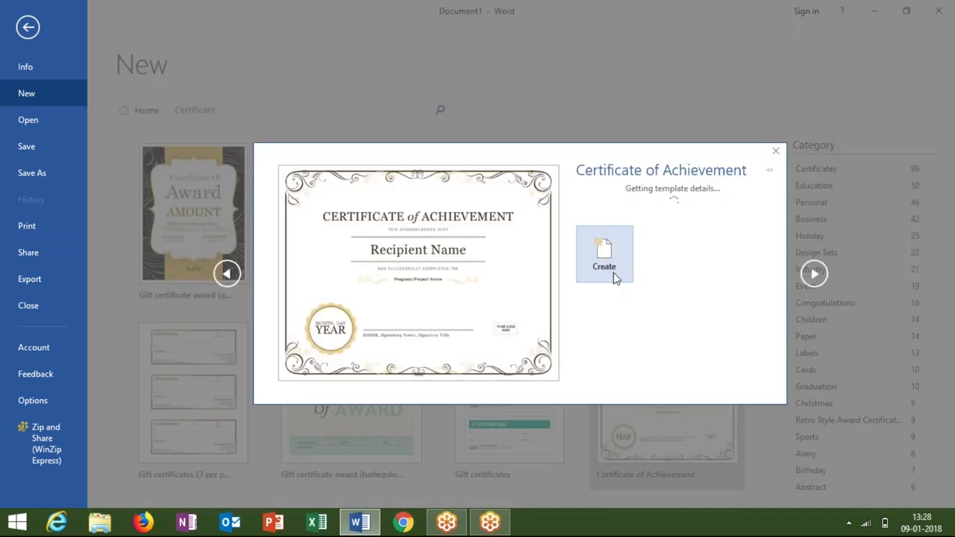
pyautogui.click(602, 344)
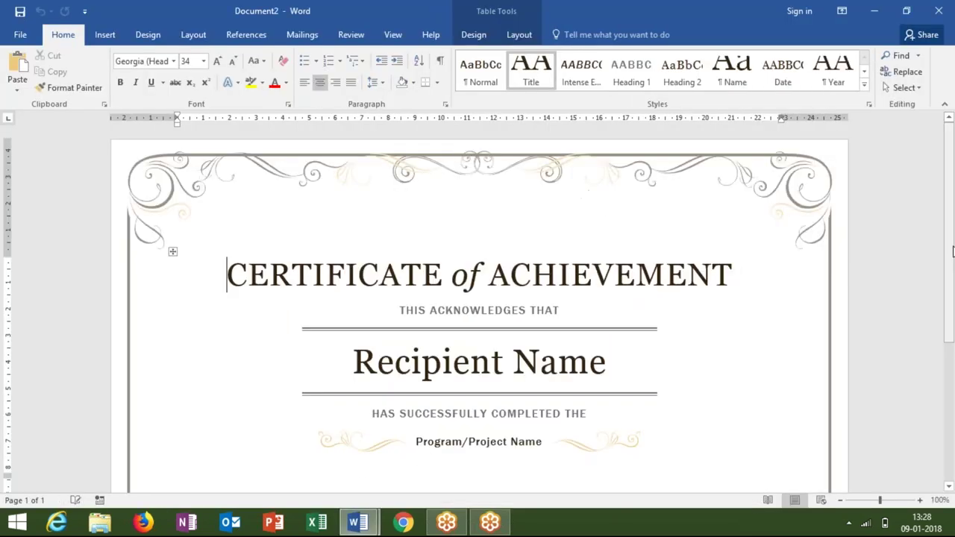
pyautogui.moveTo(880, 501); pyautogui.dragTo(872, 502)
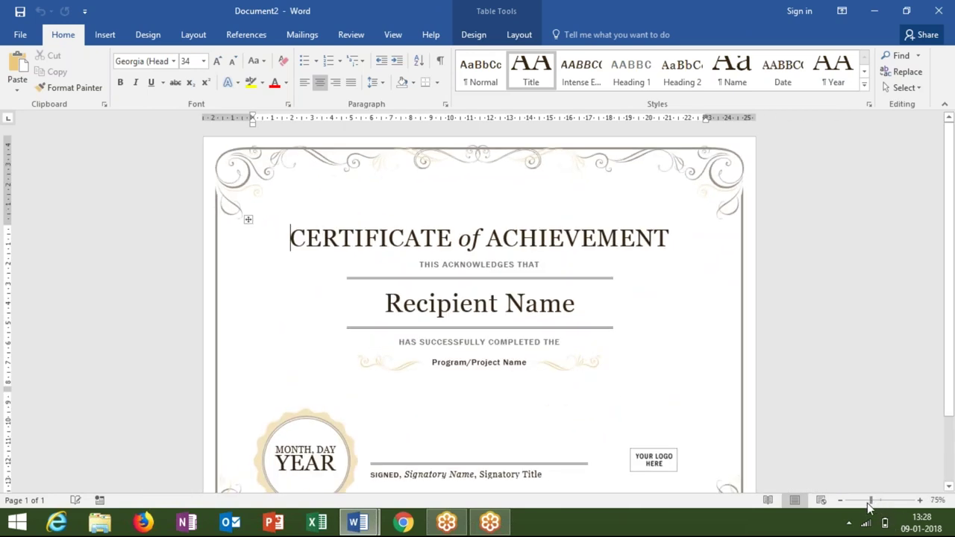
pyautogui.moveTo(871, 504); pyautogui.dragTo(868, 503)
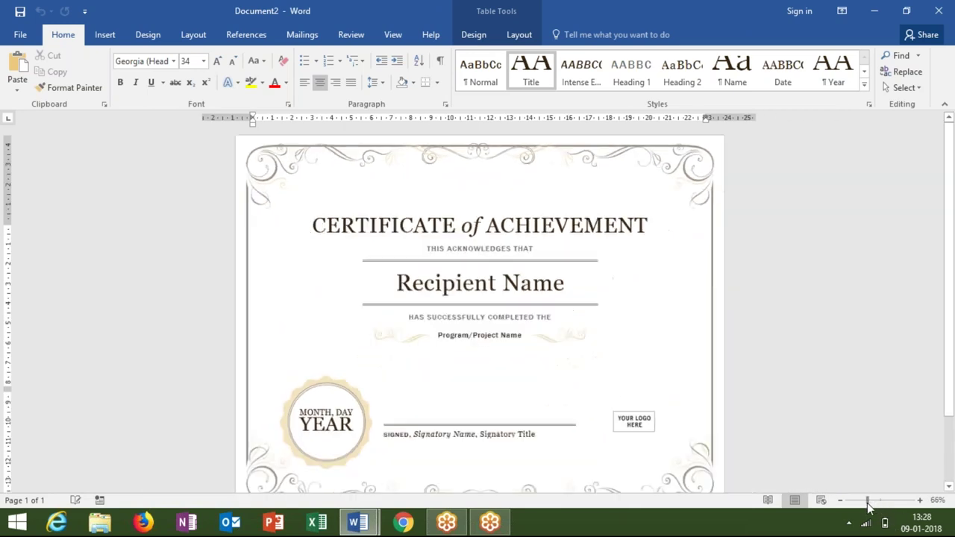
# - Fill in the recipient's full name and MS Office Training as the program name
pyautogui.tripleClick(495, 280)
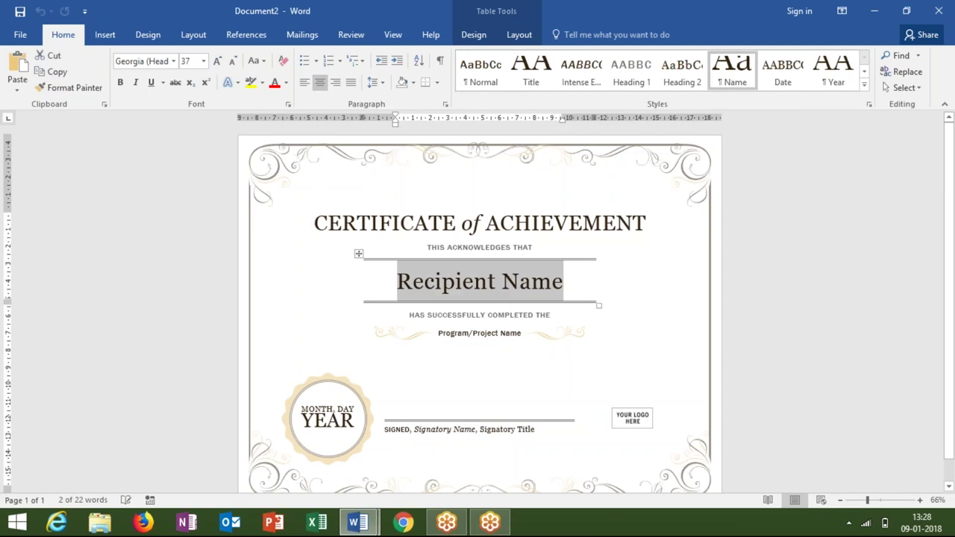
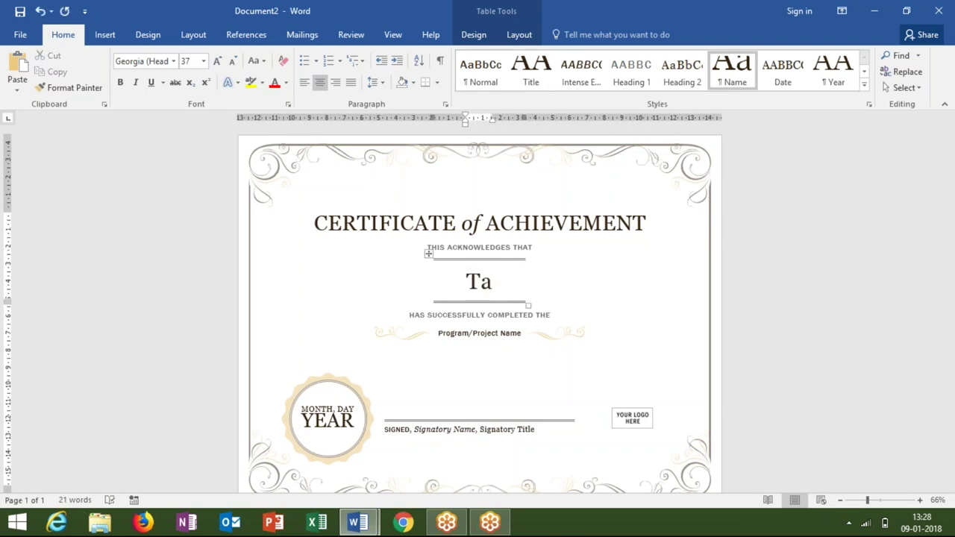
pyautogui.tripleClick(516, 321)
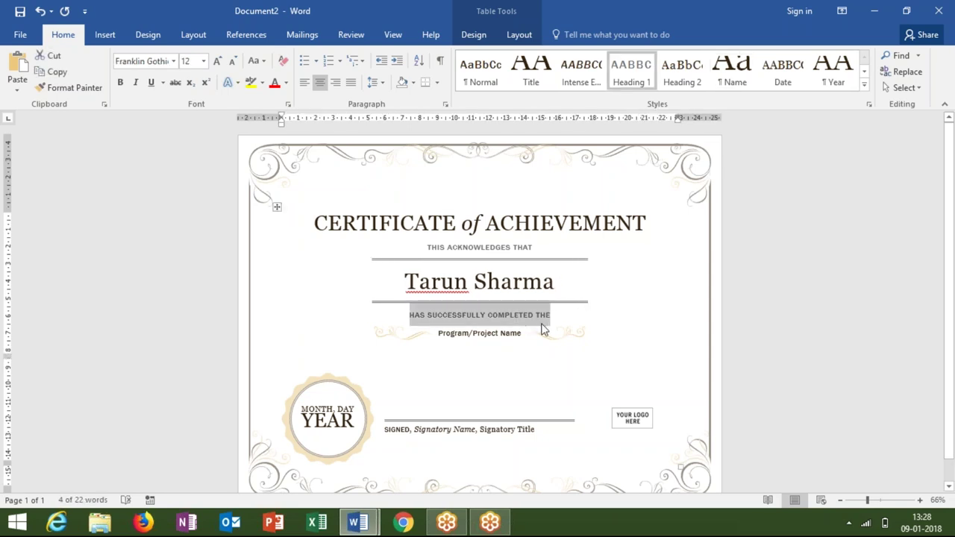
pyautogui.click(461, 334)
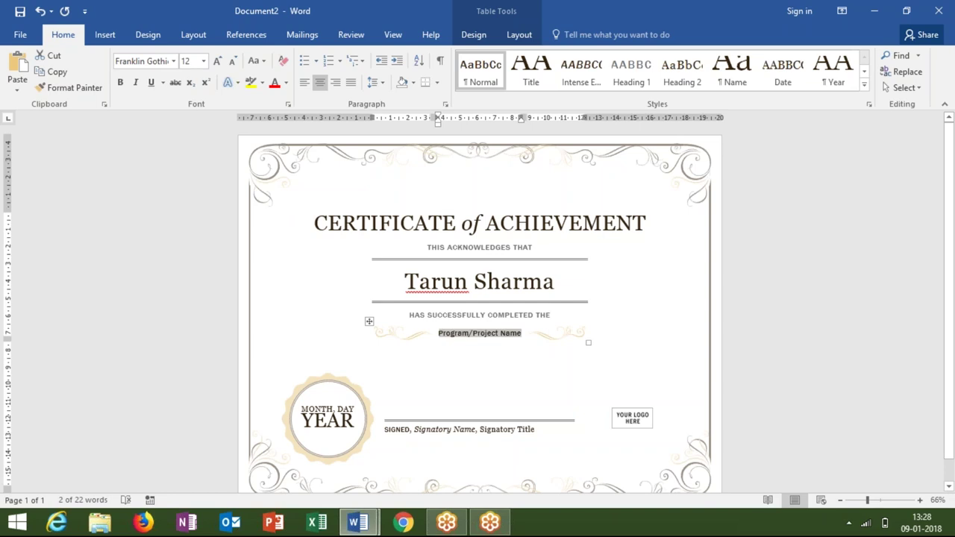
pyautogui.write('MS')
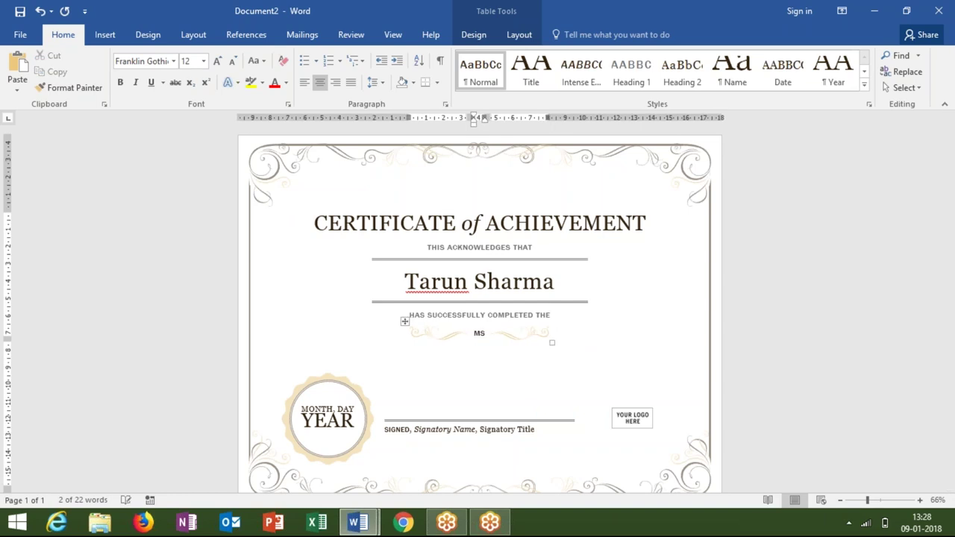
pyautogui.write(' Office')
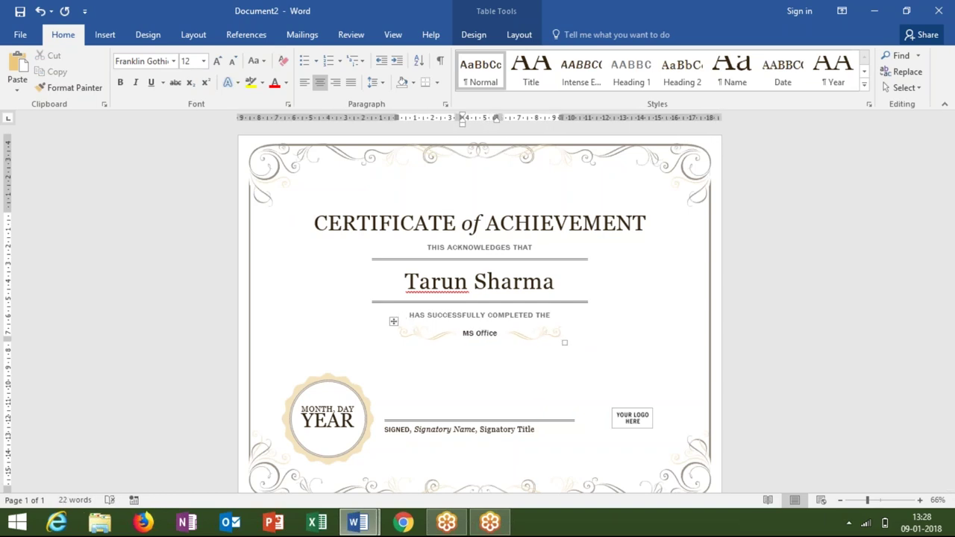
pyautogui.write(' Training')
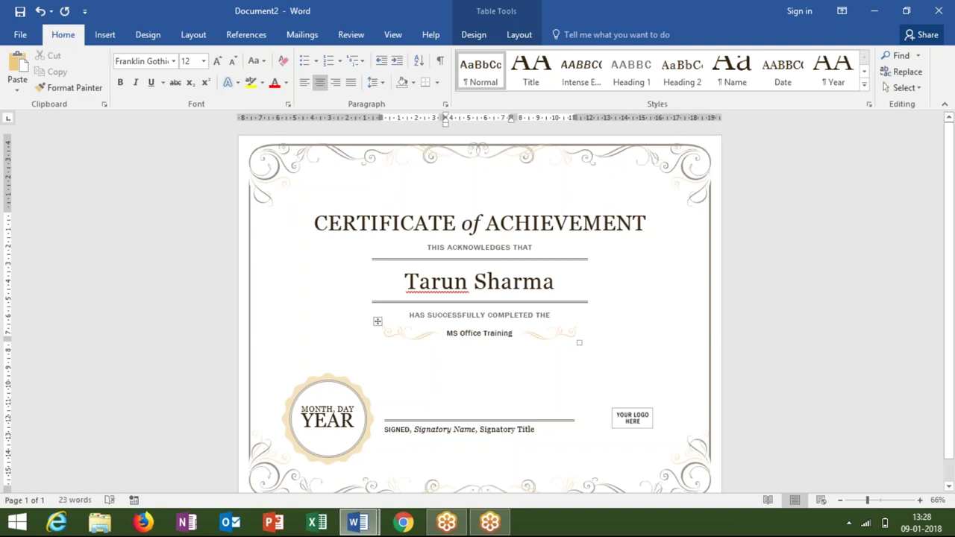
# - Replace the seal's YEAR placeholder with 1 and select the date and logo placeholders
pyautogui.click(385, 418)
pyautogui.click(333, 418)
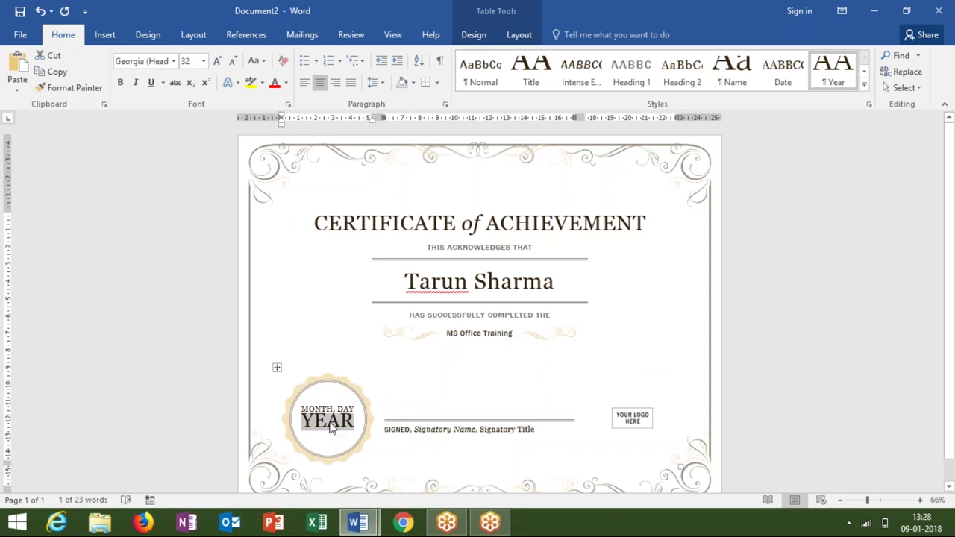
pyautogui.write('1')
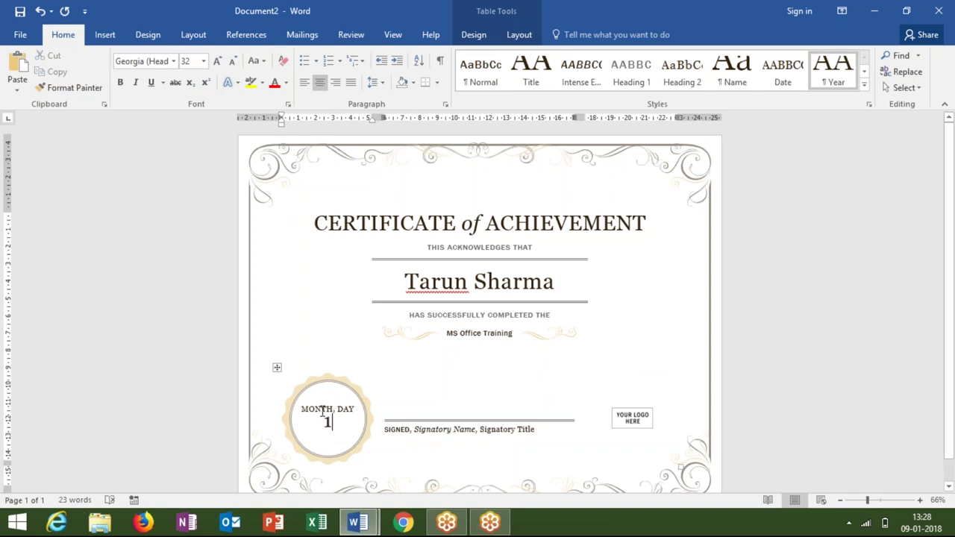
pyautogui.click(327, 412)
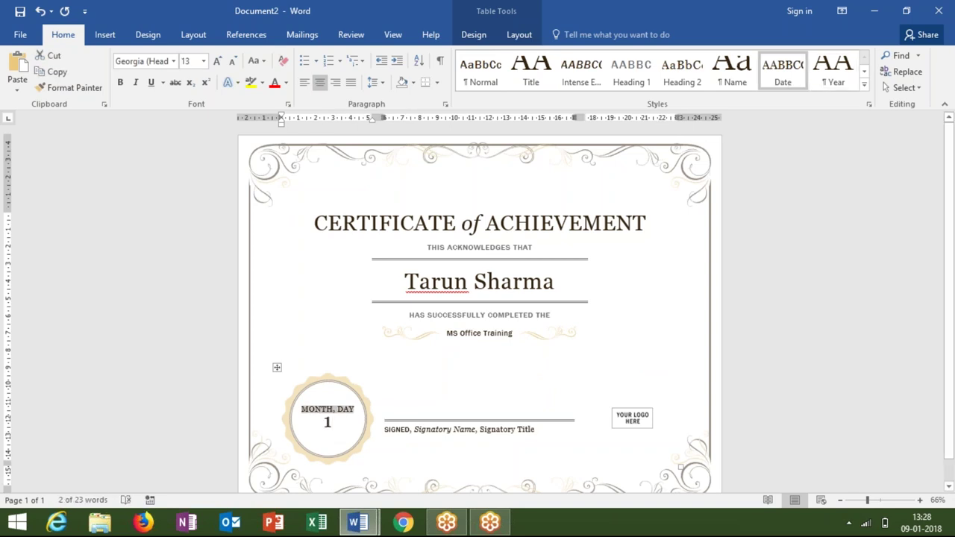
pyautogui.click(633, 421)
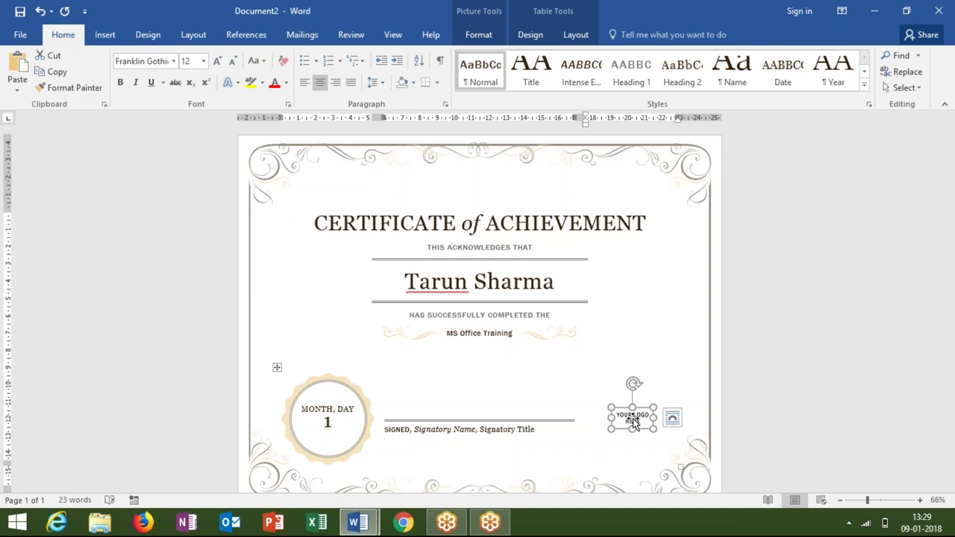
# - Go to File > New and scroll through the featured templates
pyautogui.click(20, 36)
pyautogui.click(34, 93)
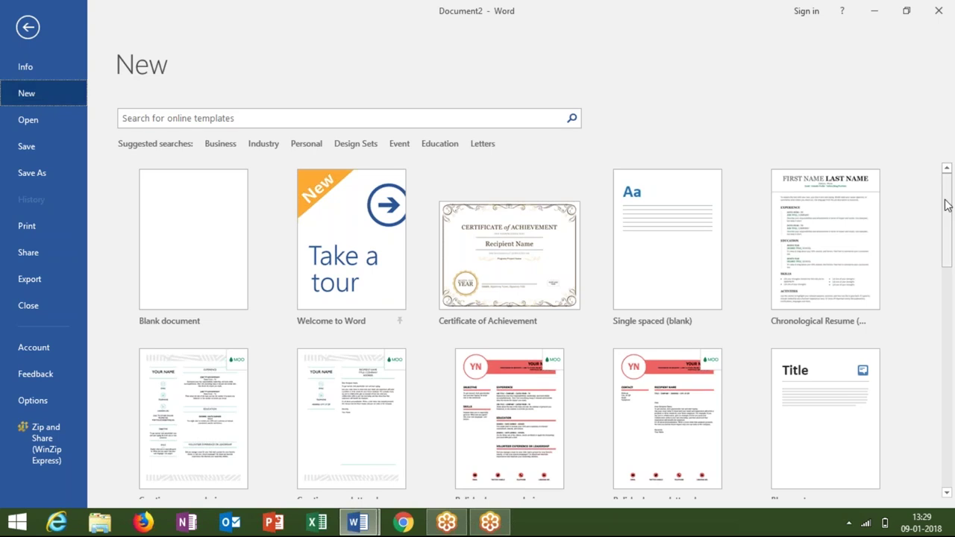
pyautogui.moveTo(947, 205); pyautogui.dragTo(949, 252)
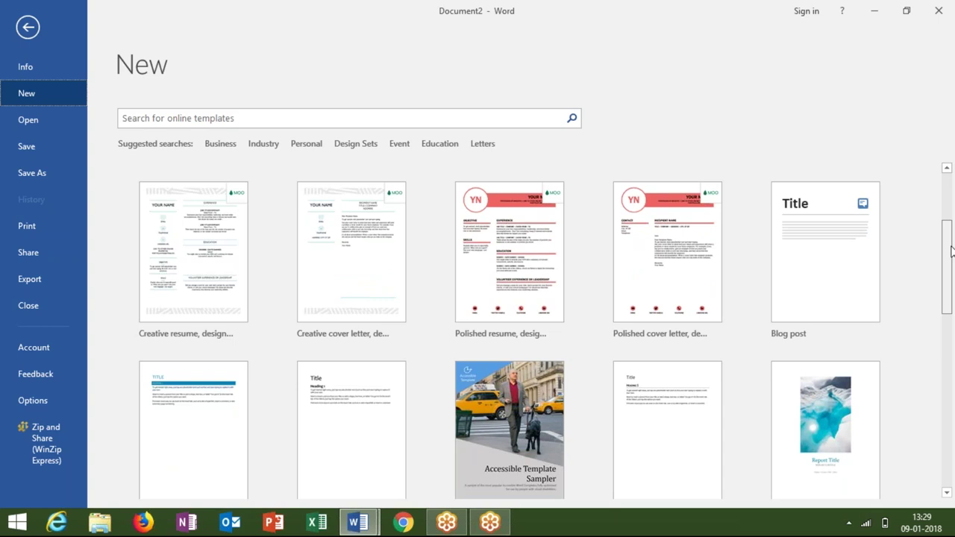
pyautogui.moveTo(951, 254)
pyautogui.mouseDown()
pyautogui.moveTo(953, 420)
pyautogui.moveTo(954, 172)
pyautogui.mouseUp()
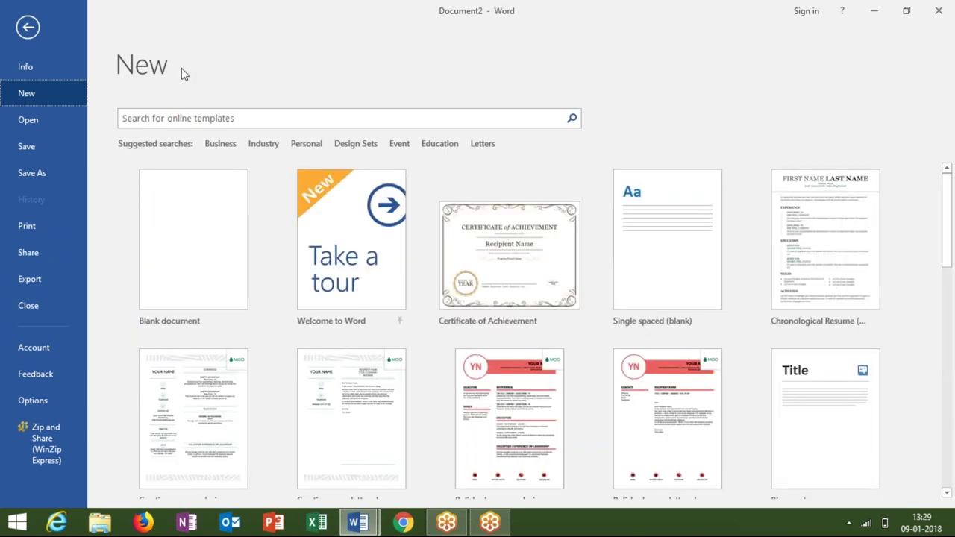
# - Search the online templates for Business
pyautogui.click(215, 149)
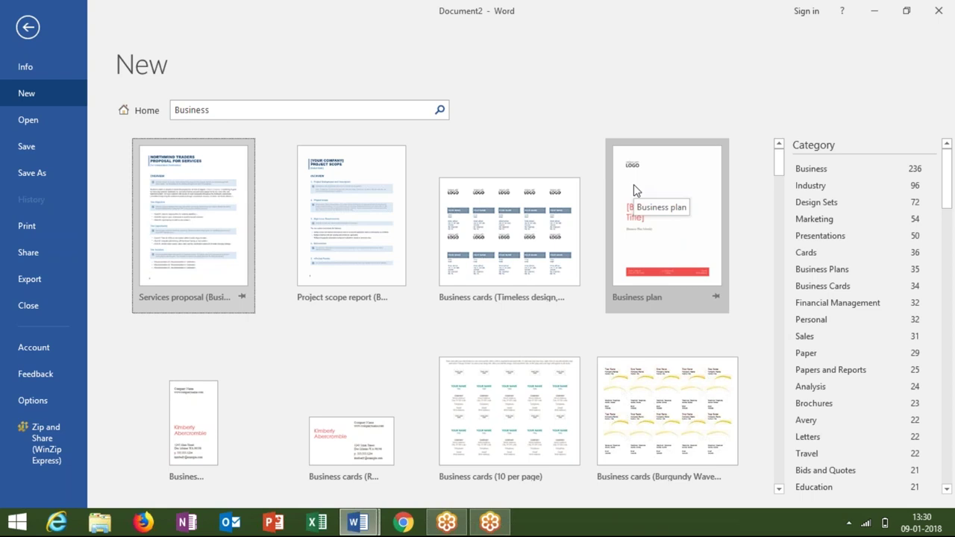
pyautogui.click(451, 525)
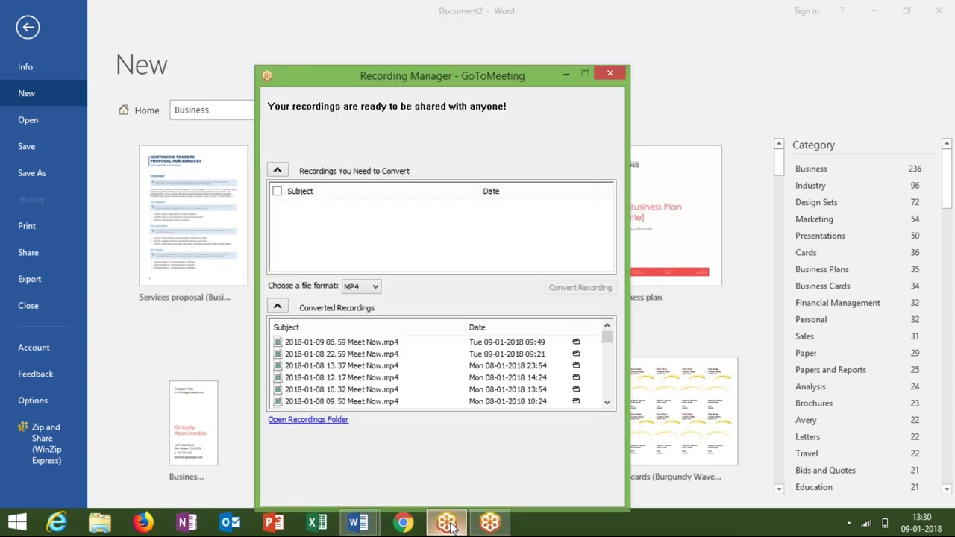
pyautogui.click(451, 526)
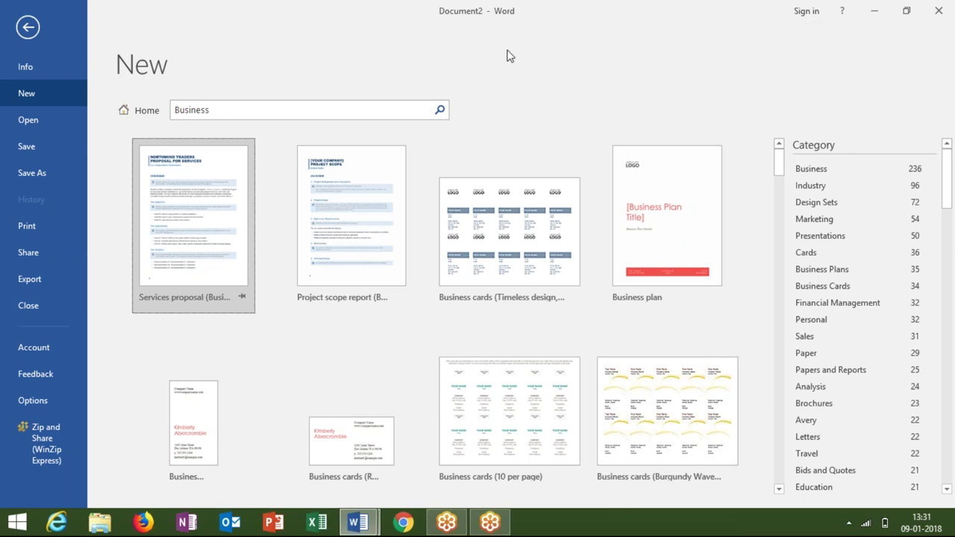
pyautogui.click(28, 27)
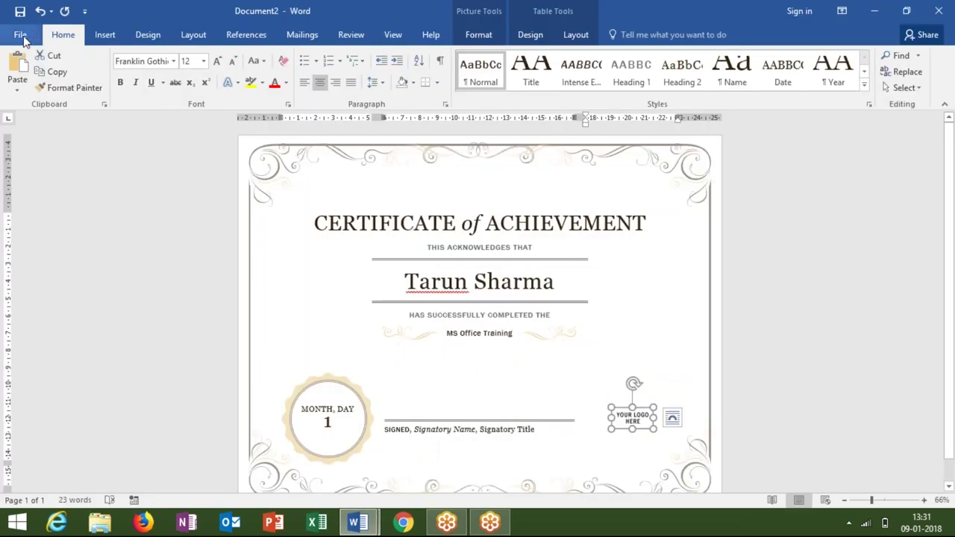
# - Look at the recent documents under File > Open, then return to the New template gallery
pyautogui.click(21, 36)
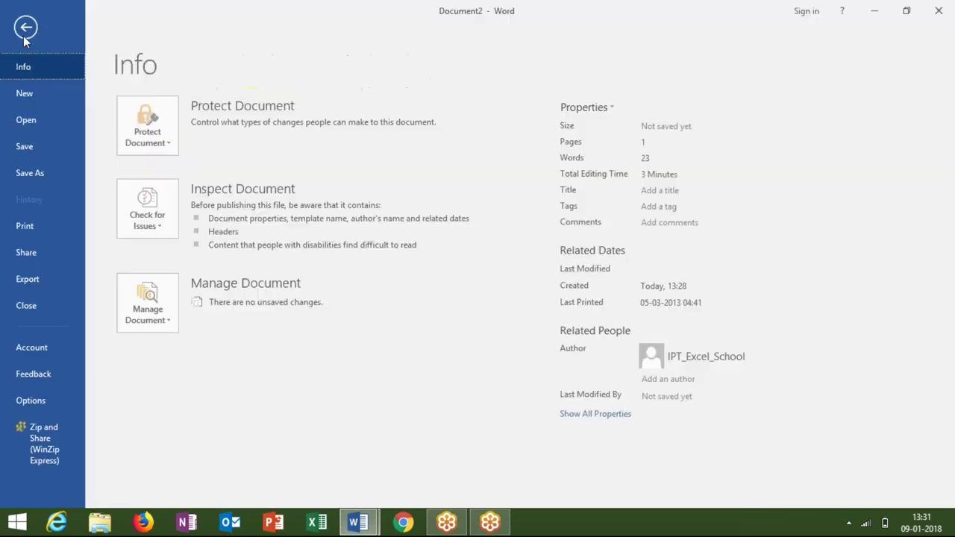
pyautogui.click(44, 121)
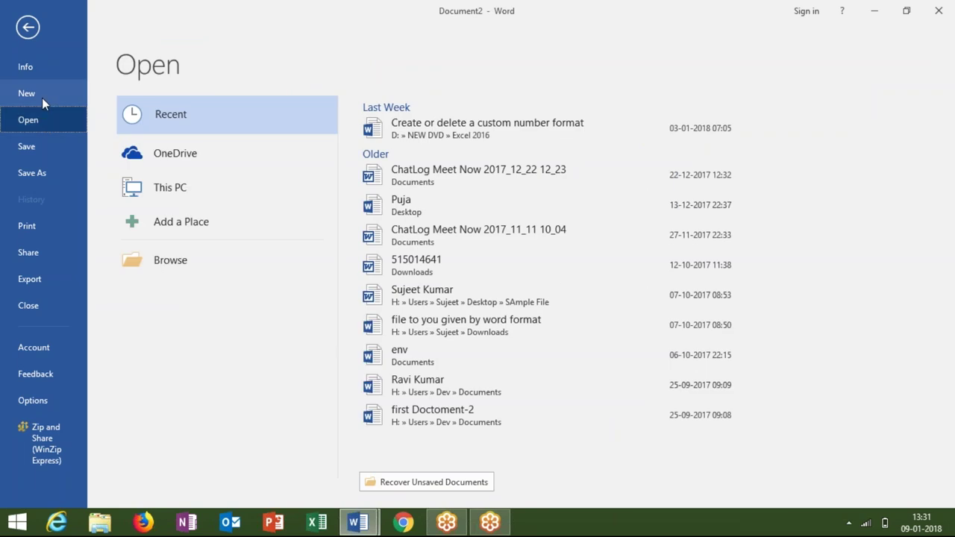
pyautogui.click(41, 97)
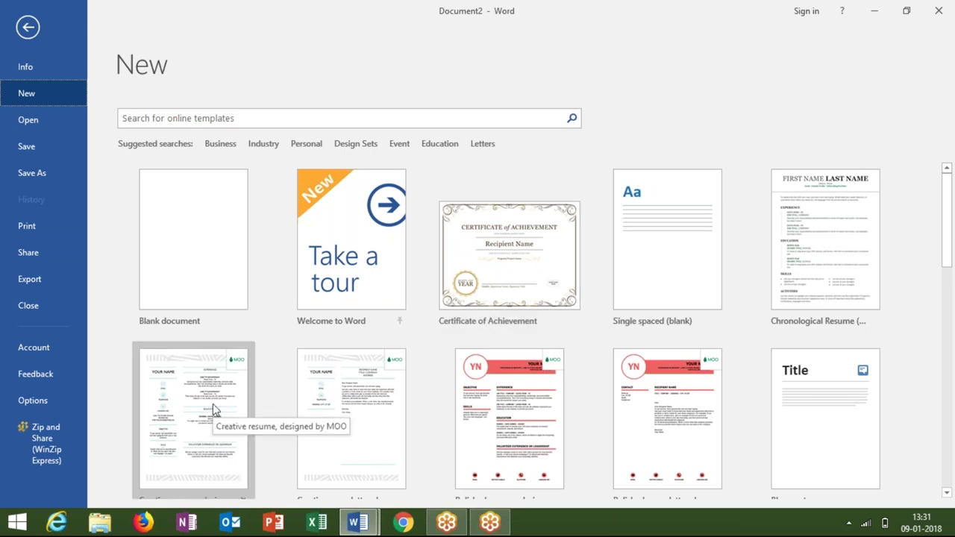
pyautogui.click(946, 494)
pyautogui.click(947, 493)
pyautogui.click(947, 493)
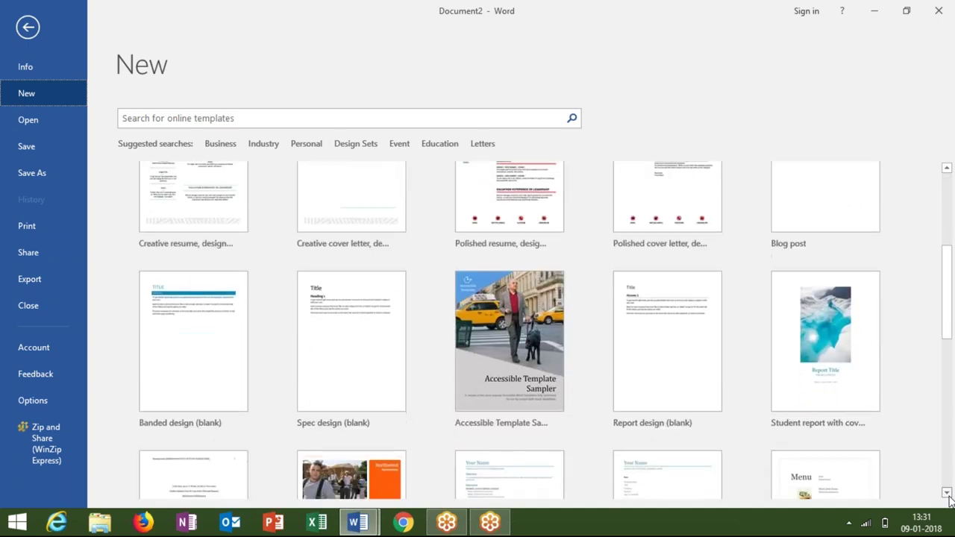
pyautogui.click(946, 493)
pyautogui.click(947, 493)
pyautogui.click(947, 494)
pyautogui.click(946, 493)
pyautogui.click(946, 493)
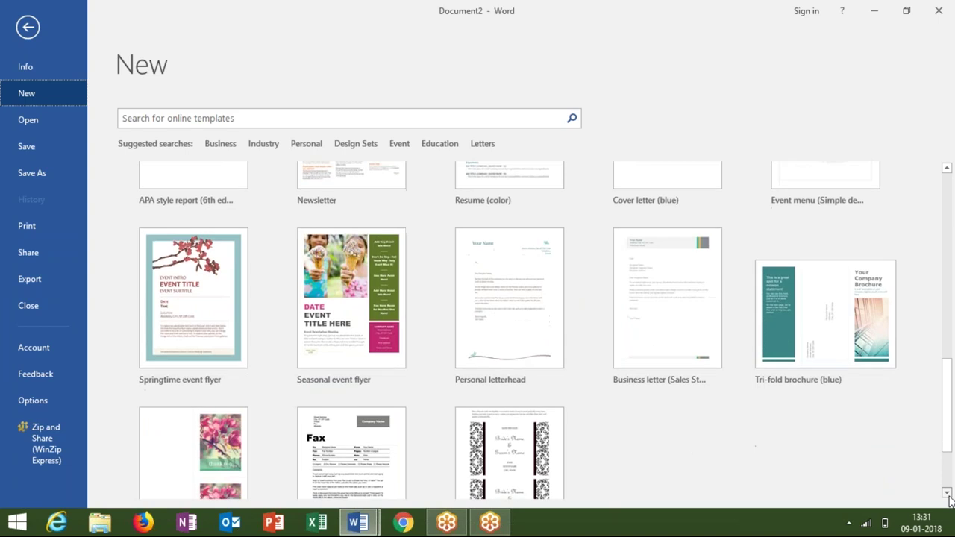
pyautogui.click(947, 494)
pyautogui.click(947, 493)
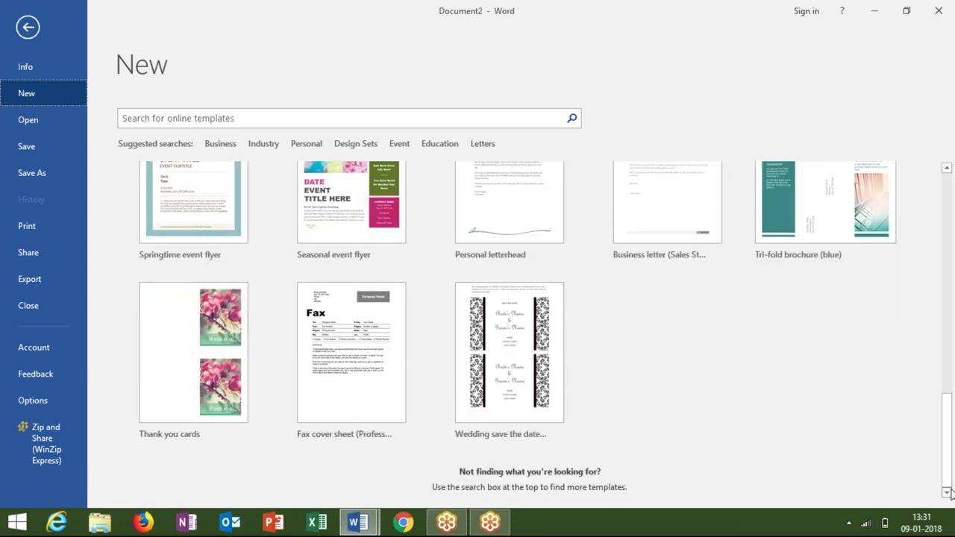
pyautogui.moveTo(951, 484); pyautogui.dragTo(945, 272)
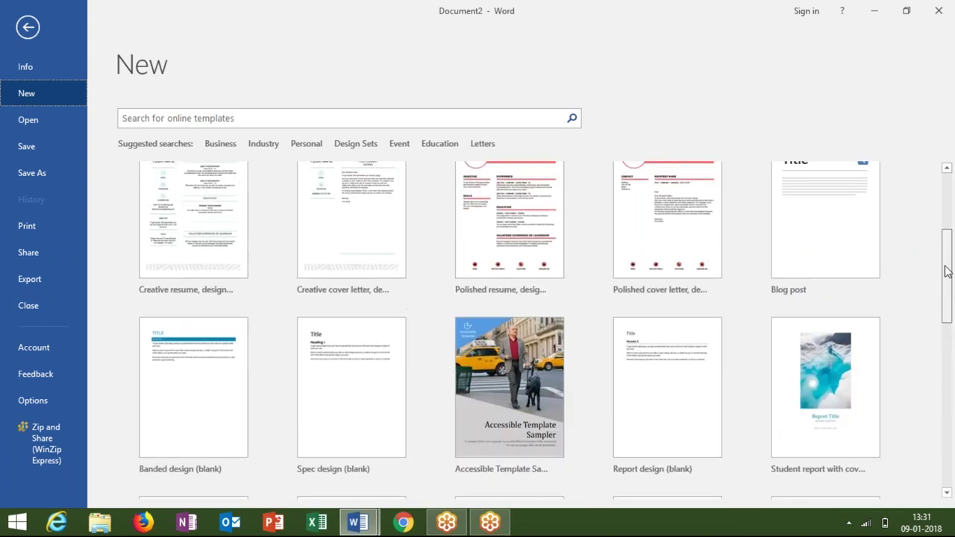
pyautogui.scroll(3, 946, 272)
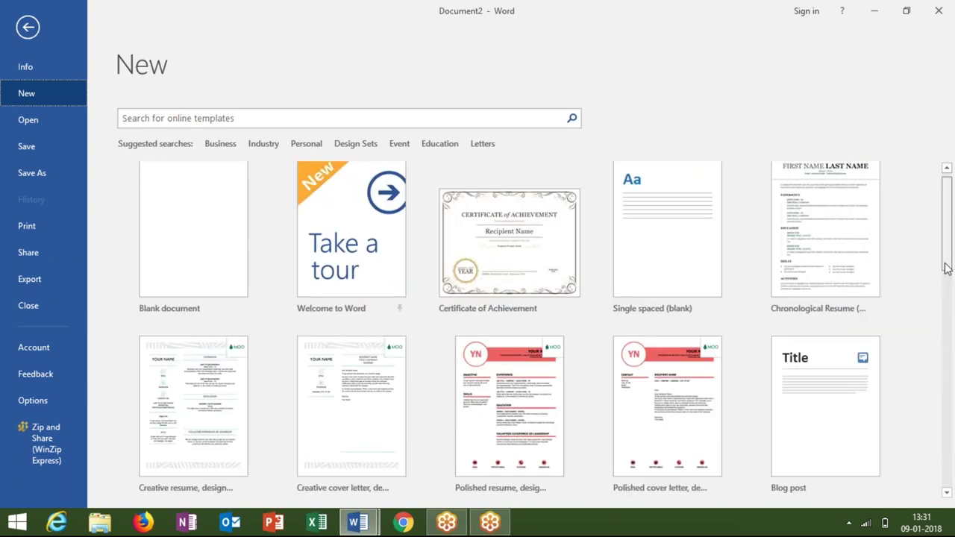
pyautogui.moveTo(945, 267); pyautogui.dragTo(945, 275)
pyautogui.scroll(-2, 556, 328)
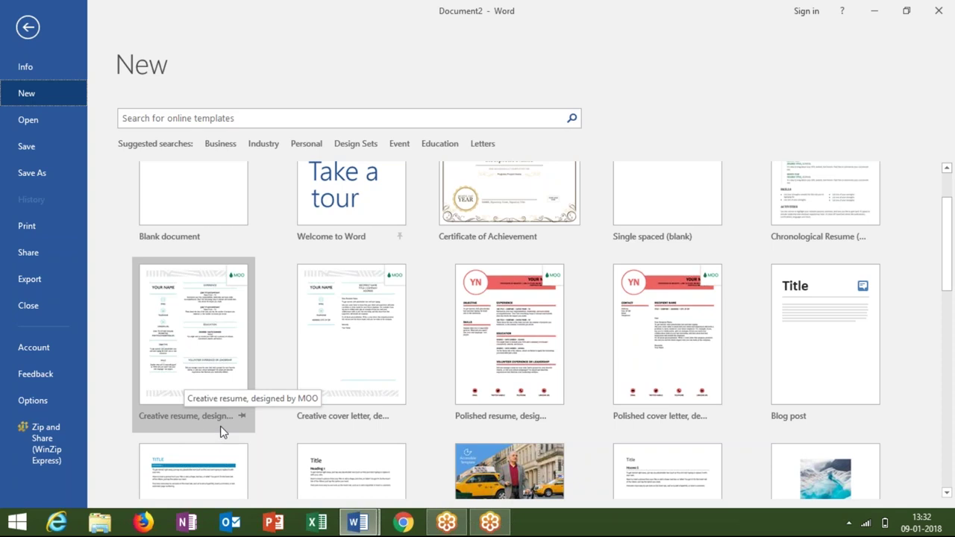
# - Create Document3 from the Creative resume, designed by MOO template
pyautogui.click(210, 366)
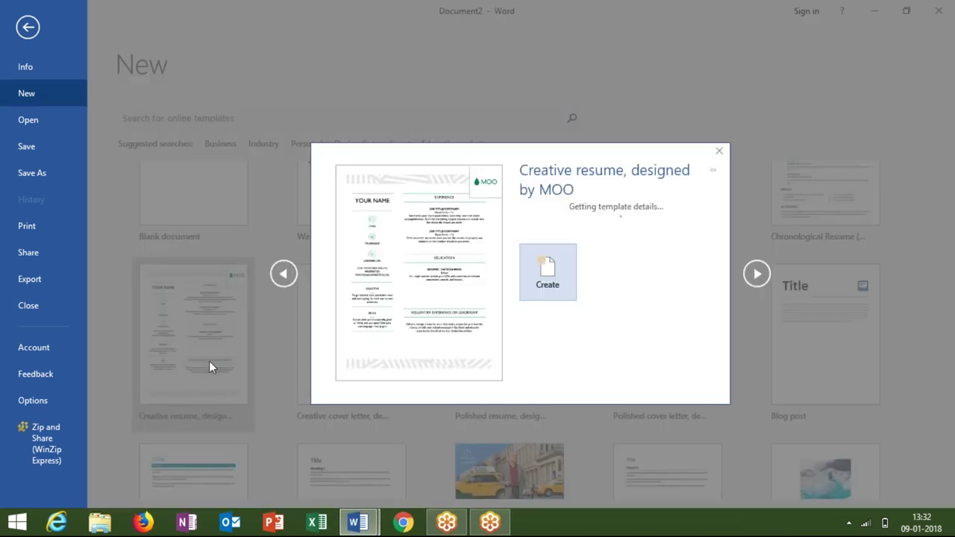
pyautogui.click(553, 354)
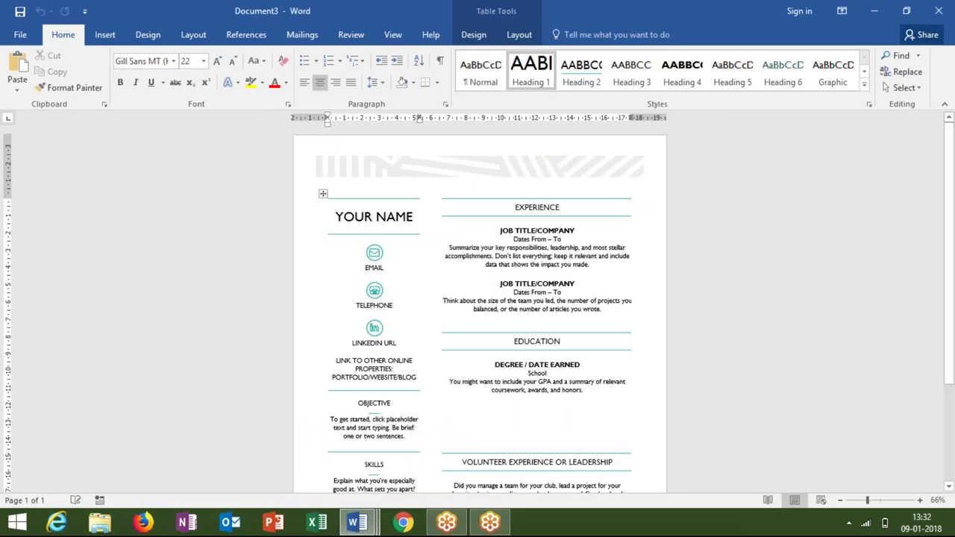
pyautogui.tripleClick(357, 220)
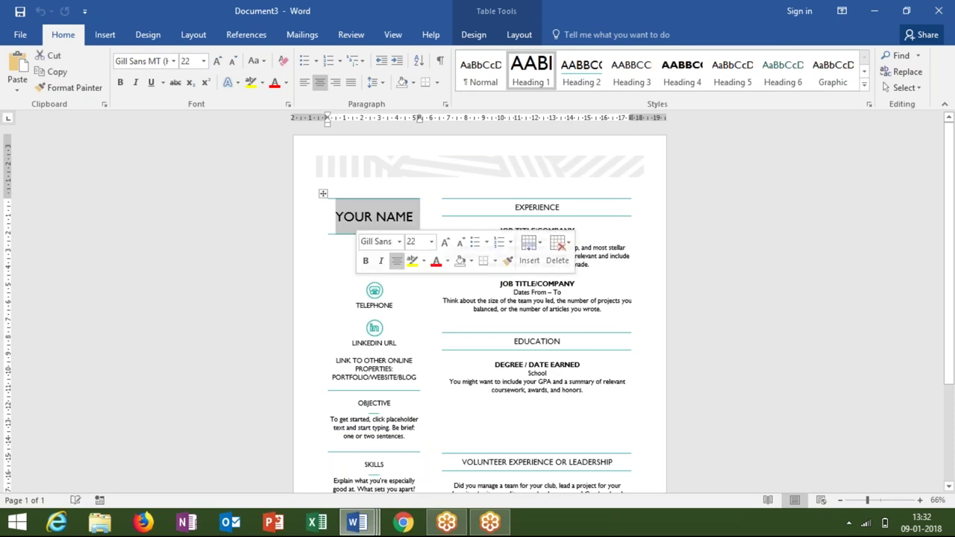
pyautogui.tripleClick(551, 208)
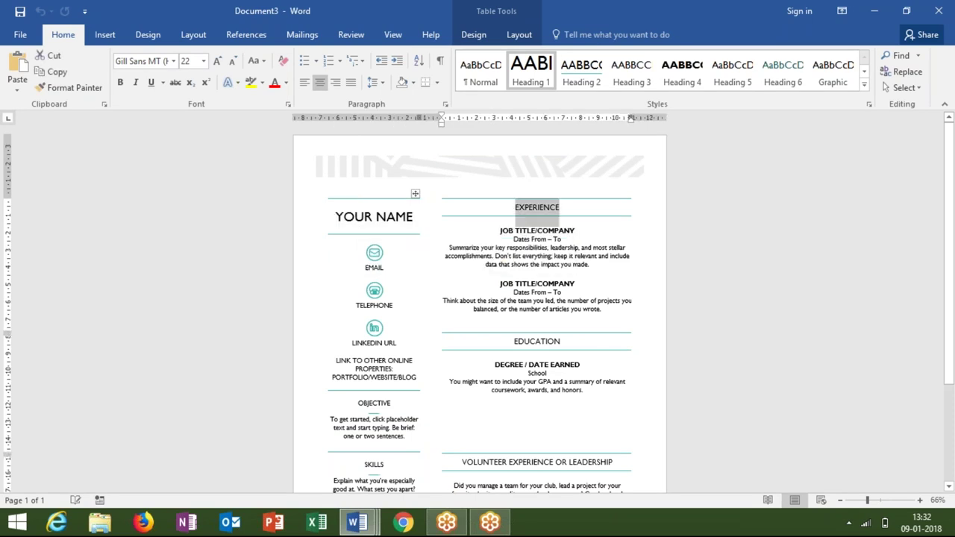
pyautogui.tripleClick(511, 230)
pyautogui.tripleClick(510, 248)
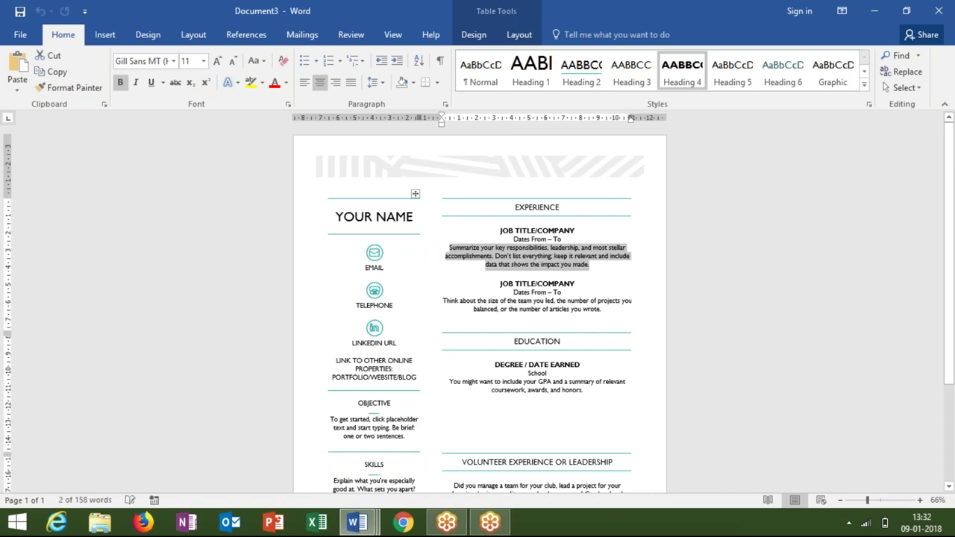
pyautogui.click(530, 292)
pyautogui.click(376, 267)
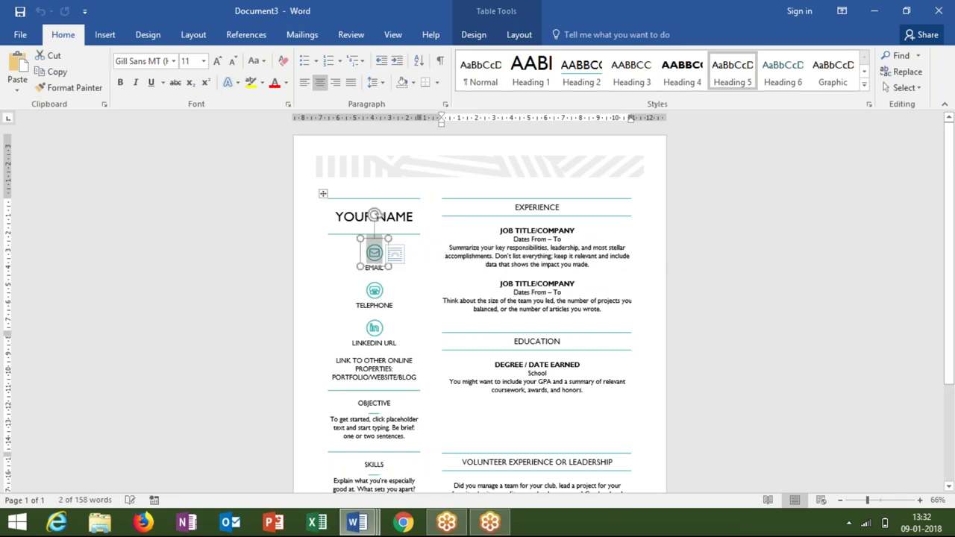
pyautogui.click(369, 268)
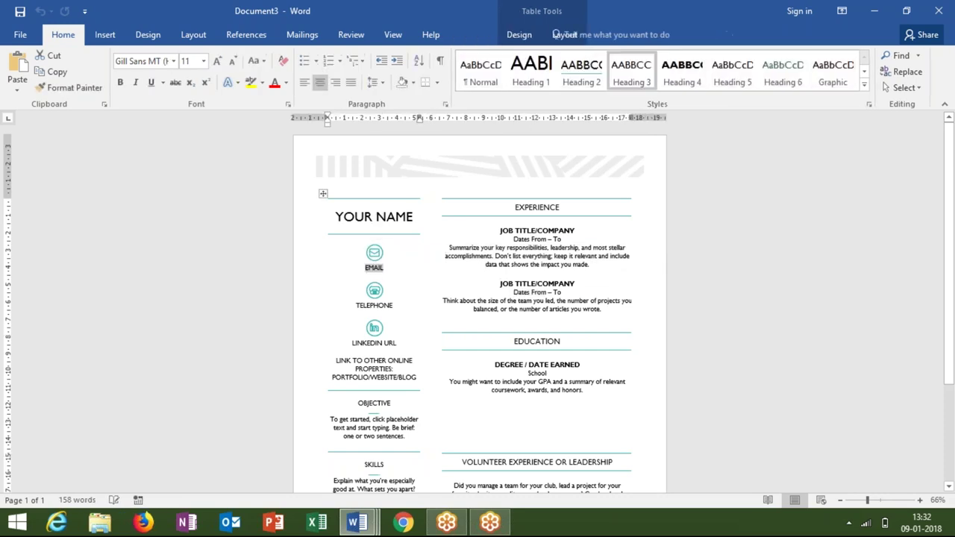
pyautogui.click(370, 307)
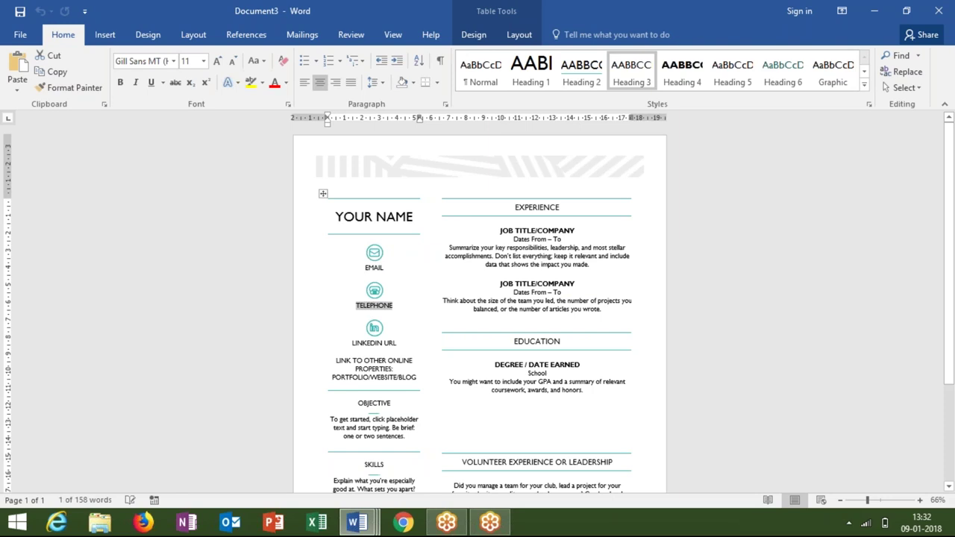
pyautogui.click(357, 344)
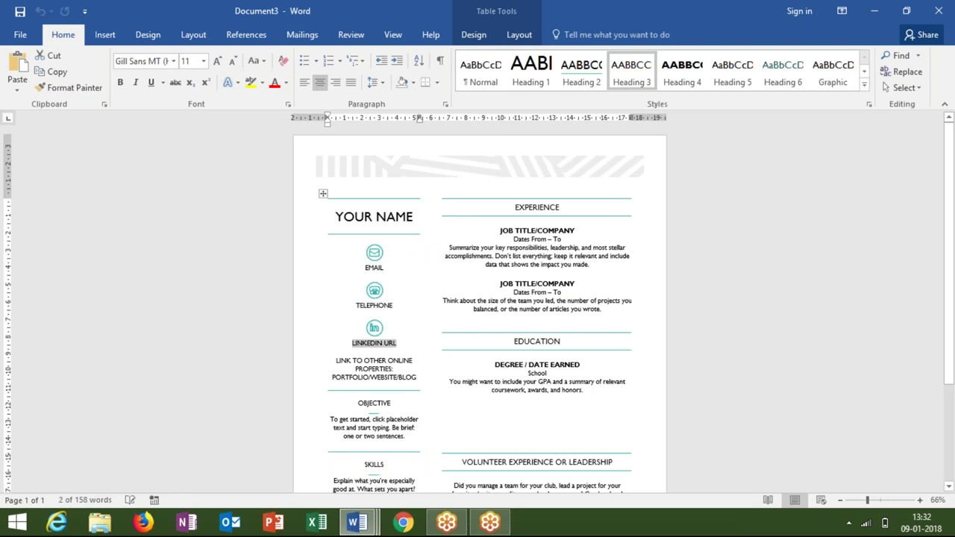
pyautogui.click(356, 362)
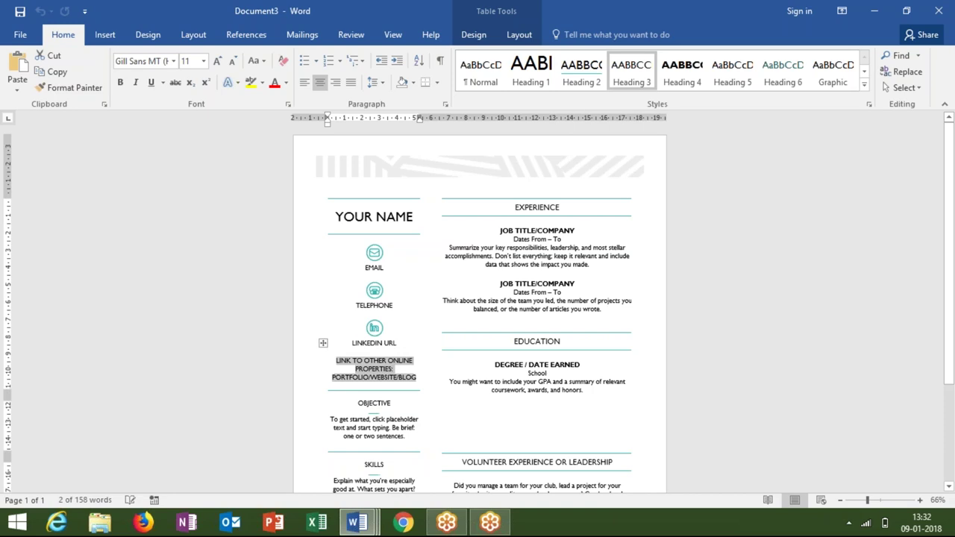
pyautogui.click(352, 420)
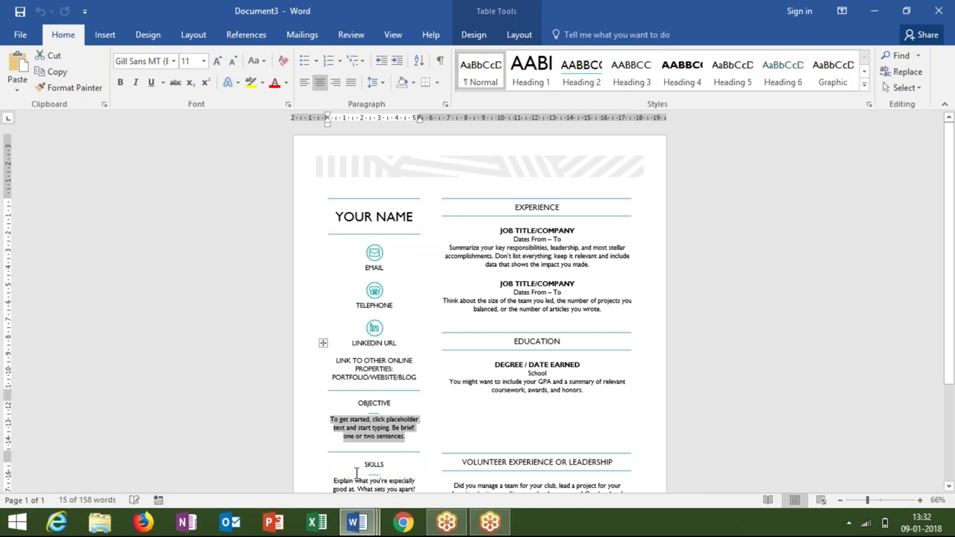
pyautogui.click(463, 485)
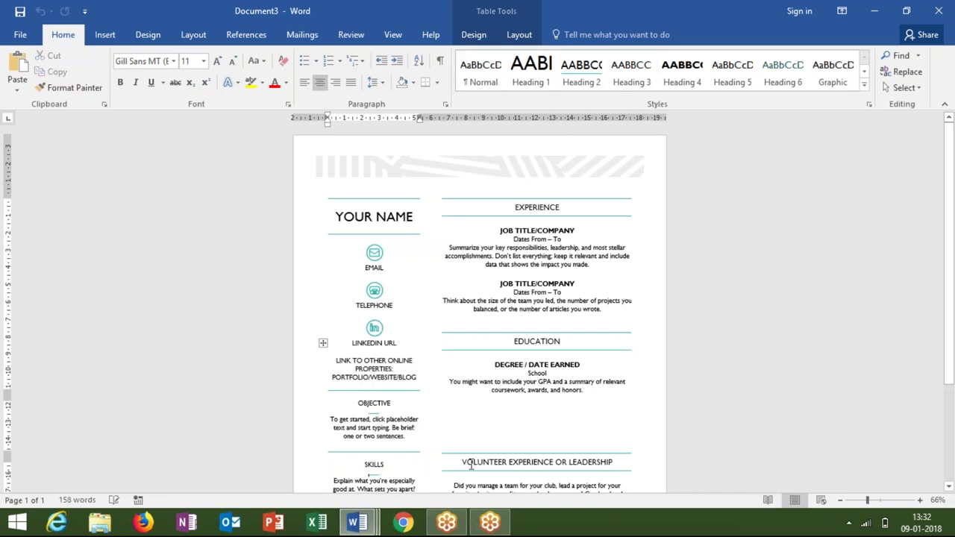
pyautogui.click(950, 486)
pyautogui.click(950, 485)
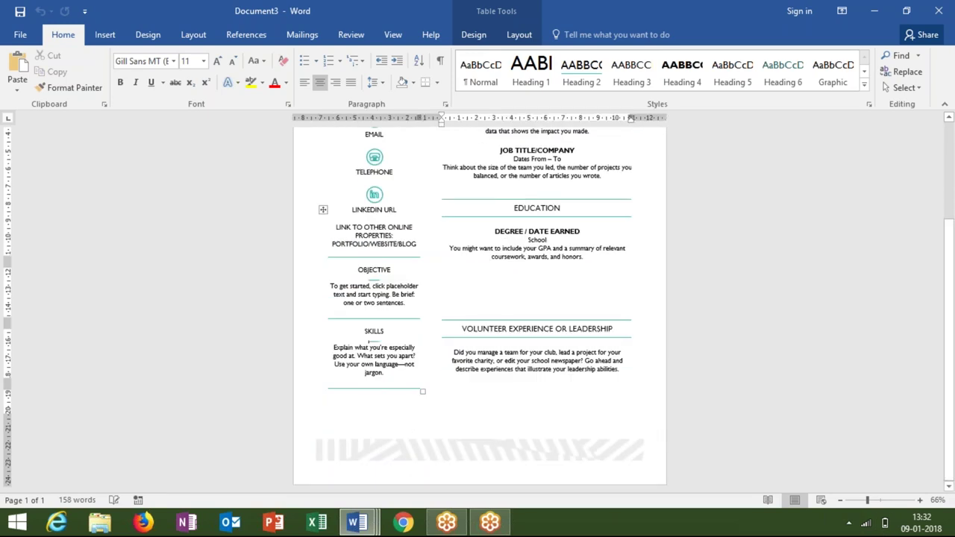
# - Inspect the volunteer, education and job description paragraphs, then close Document3
pyautogui.tripleClick(567, 362)
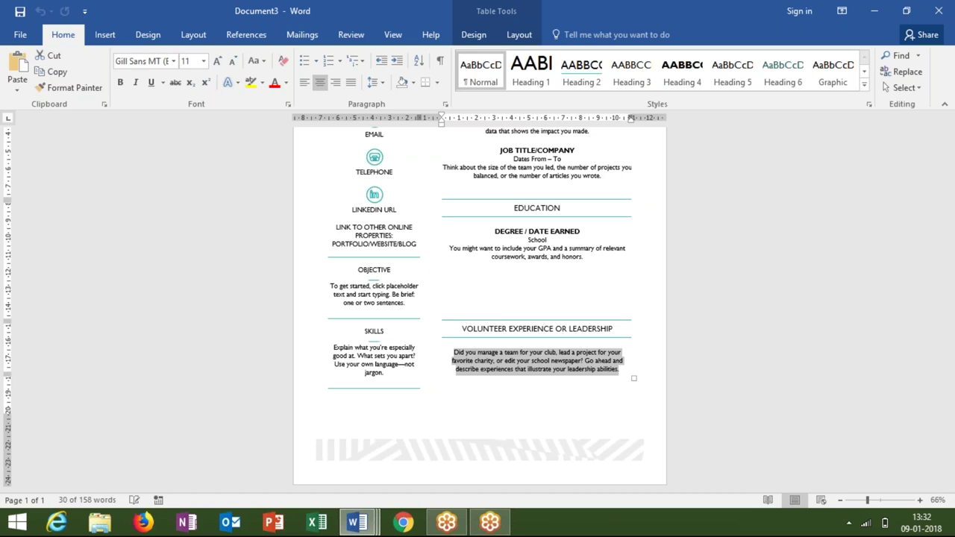
pyautogui.tripleClick(528, 259)
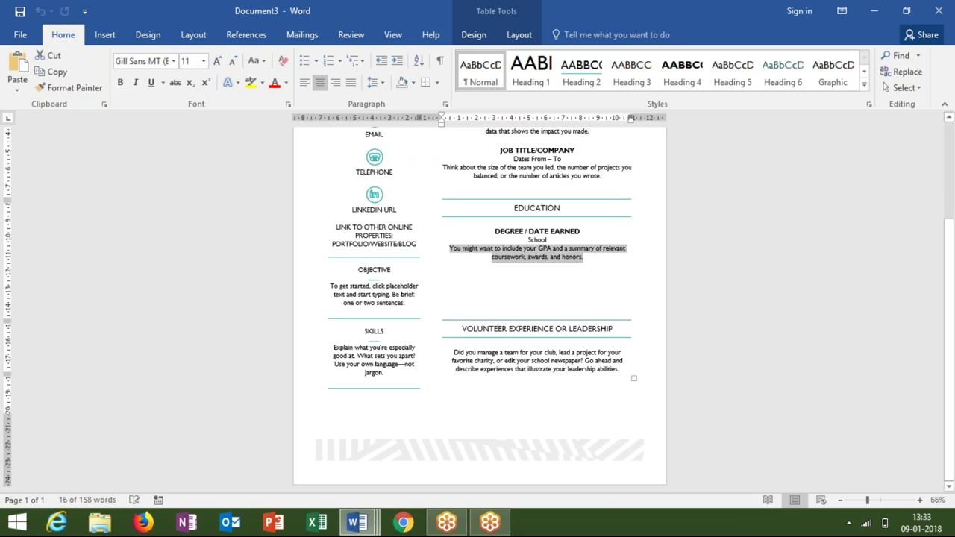
pyautogui.tripleClick(532, 173)
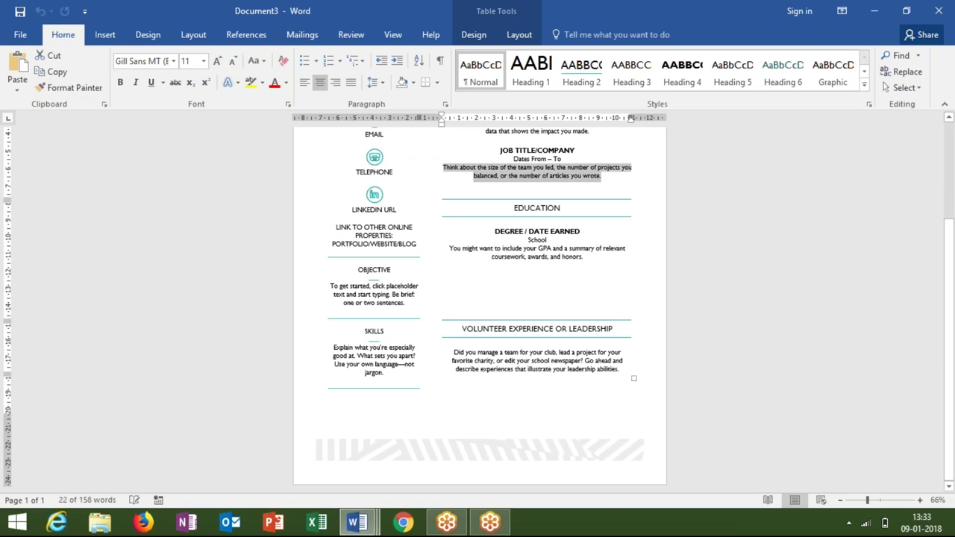
pyautogui.tripleClick(537, 130)
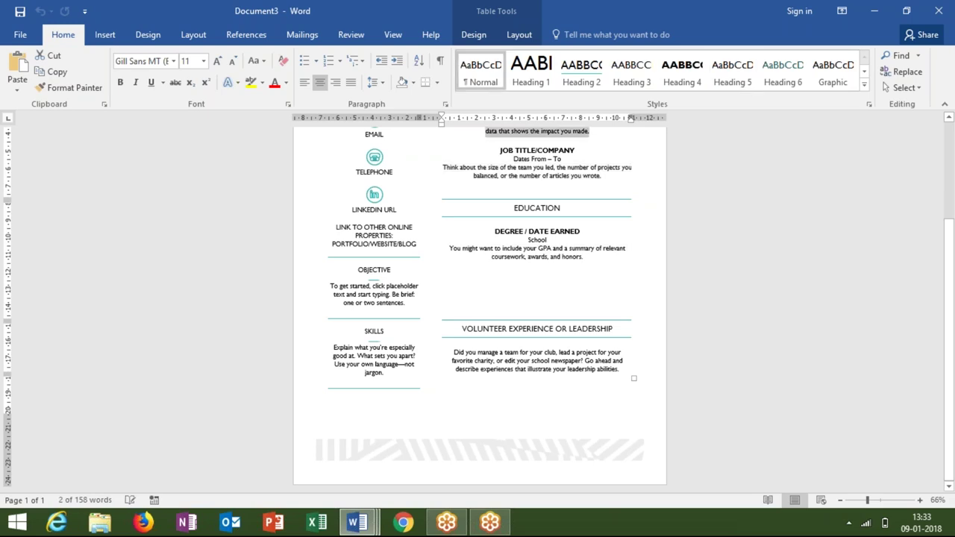
pyautogui.click(943, 13)
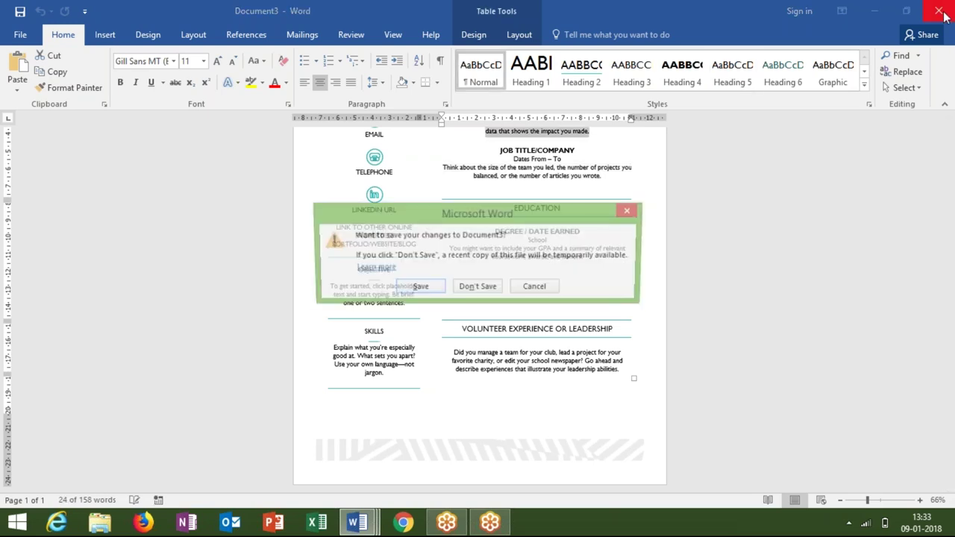
# - Close Document3 and the Document2 certificate without saving either
pyautogui.click(468, 290)
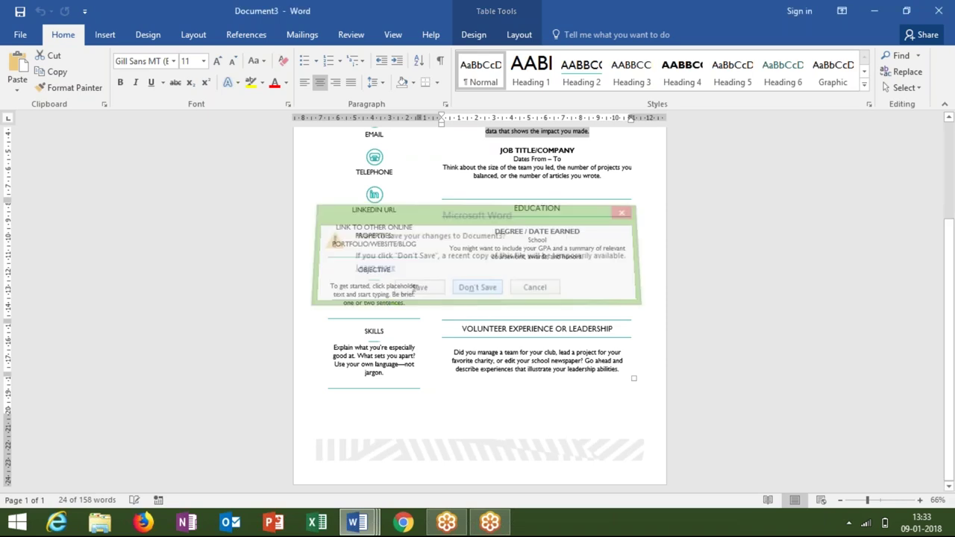
pyautogui.click(939, 11)
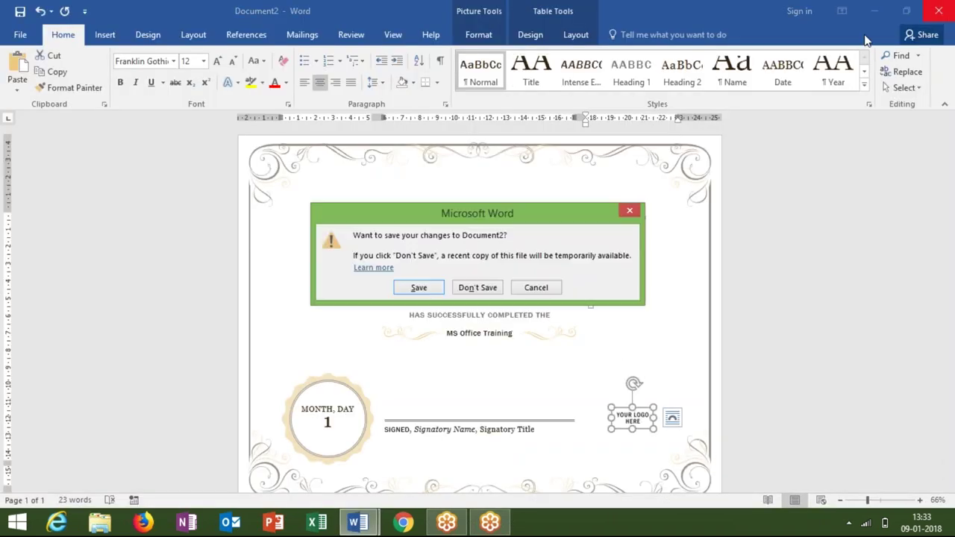
pyautogui.click(468, 294)
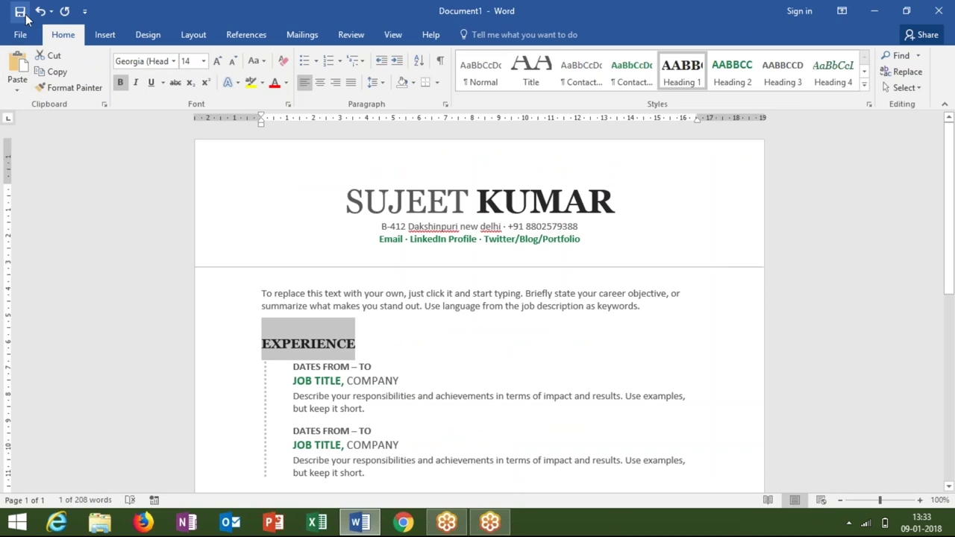
# - Show Document1's Info page, which lists 1 page, 208 words and unsaved status
pyautogui.click(20, 37)
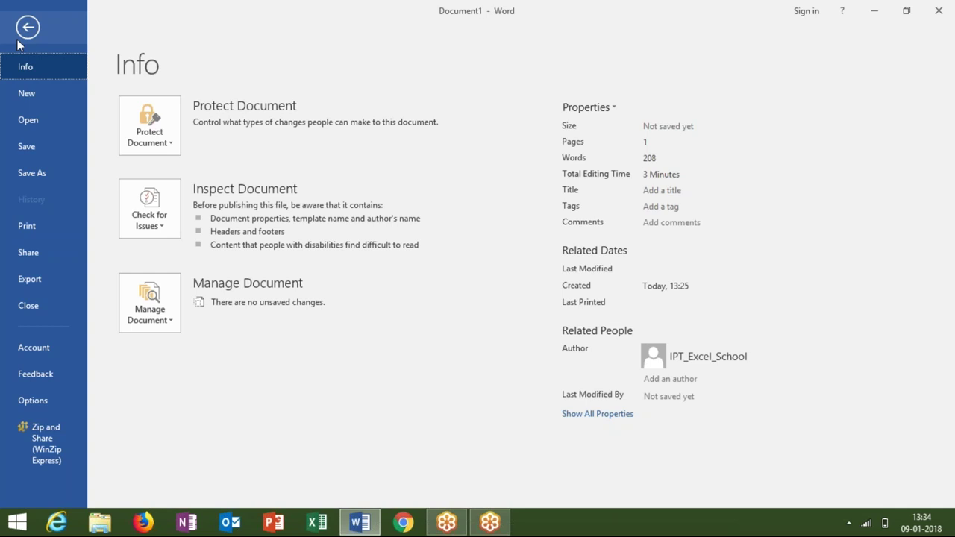
# - Return from Backstage to editing the resume in Document1
pyautogui.click(27, 28)
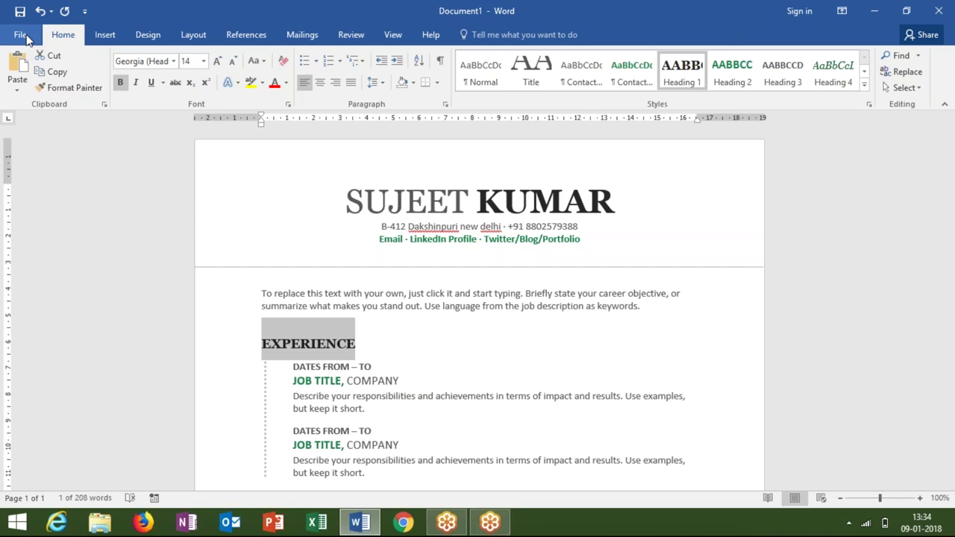
# - Open the New template gallery showing Blank document, Creative resume and Chronological Resume
pyautogui.click(21, 35)
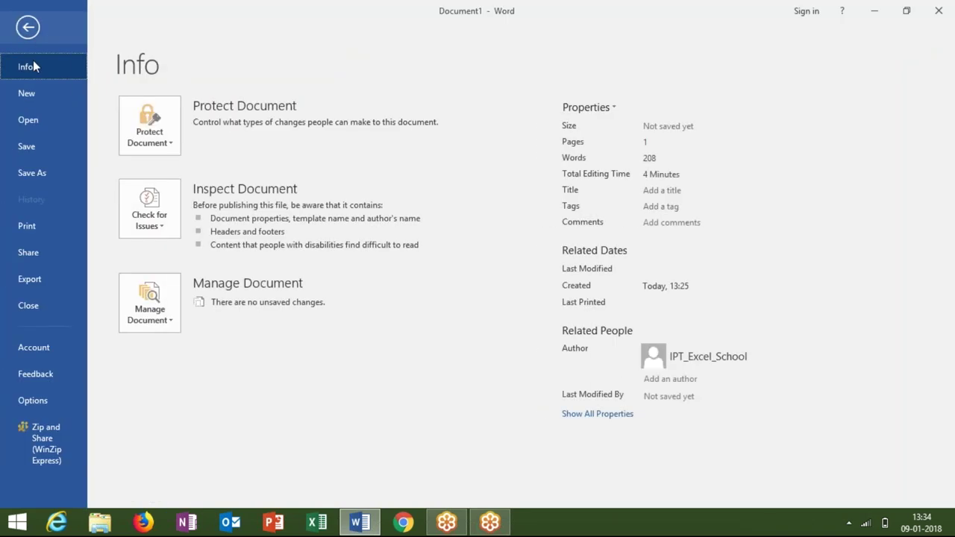
pyautogui.click(36, 93)
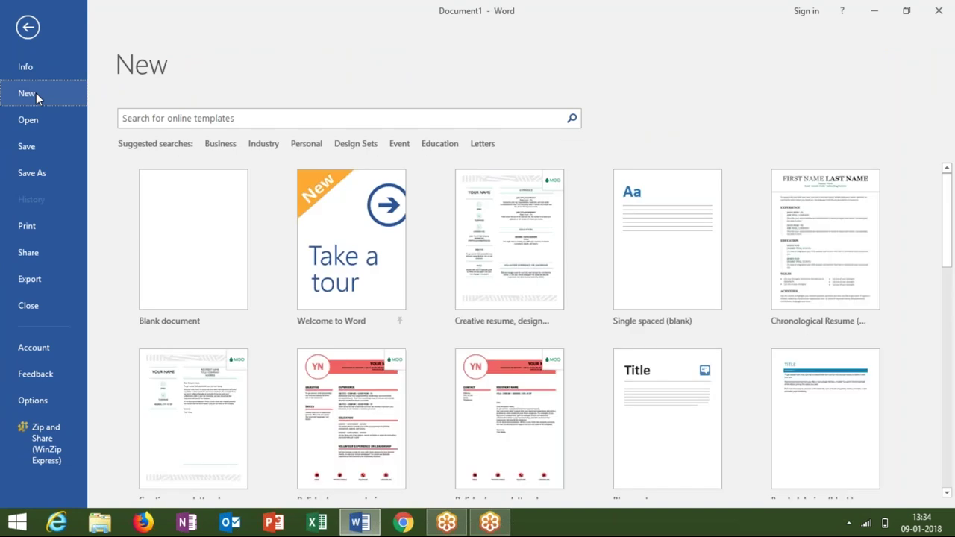